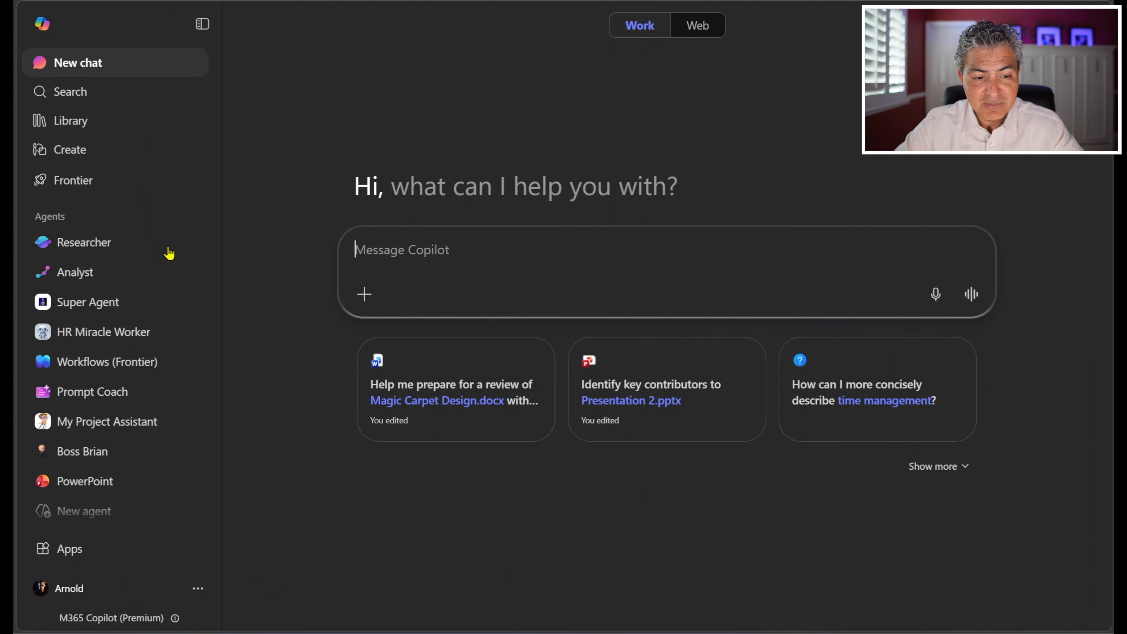
Step: Start a new agent and look over its blank template, name, description and instructions settings
{"action": "left_click", "coordinate": [92, 524]}
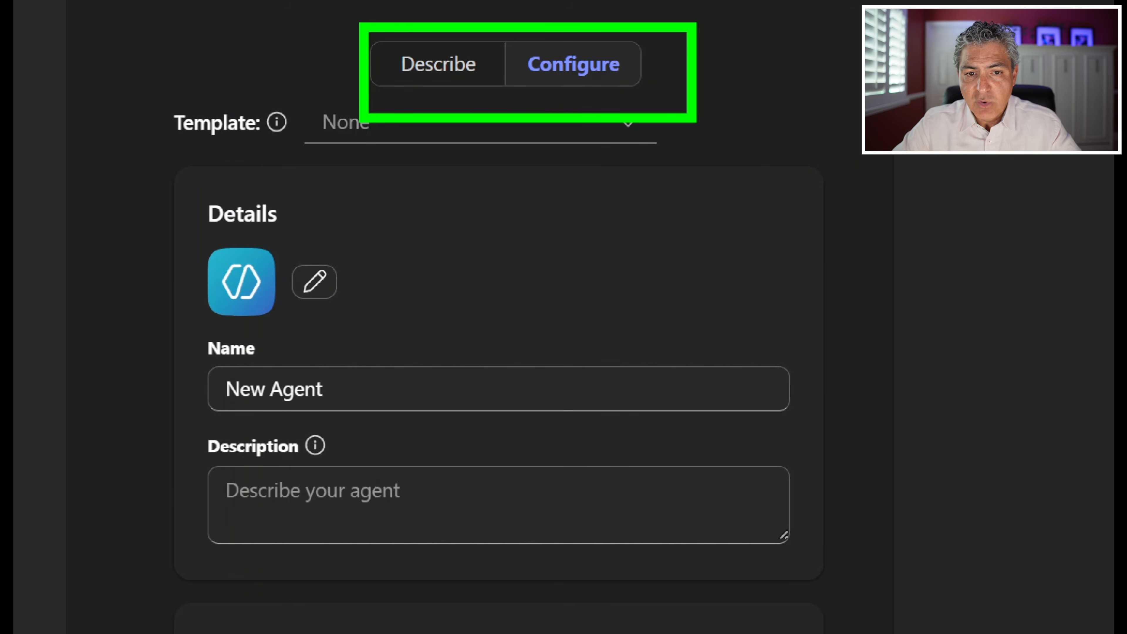
{"action": "scroll", "coordinate": [381, 213], "scroll_direction": "down", "scroll_amount": 5}
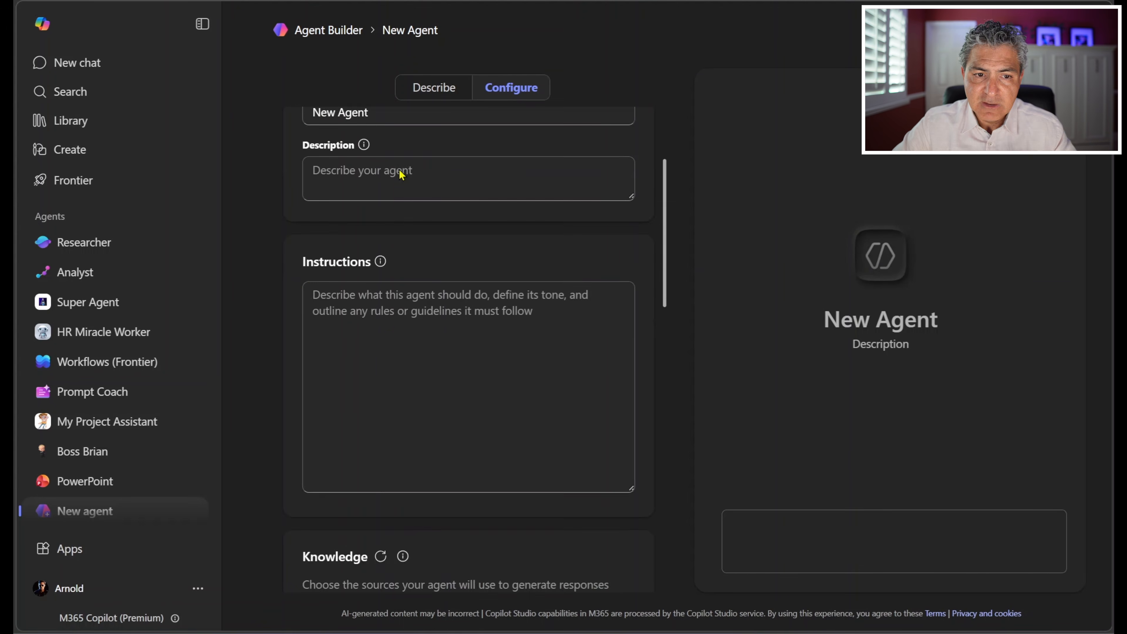
{"action": "scroll", "coordinate": [400, 173], "scroll_direction": "up", "scroll_amount": 2}
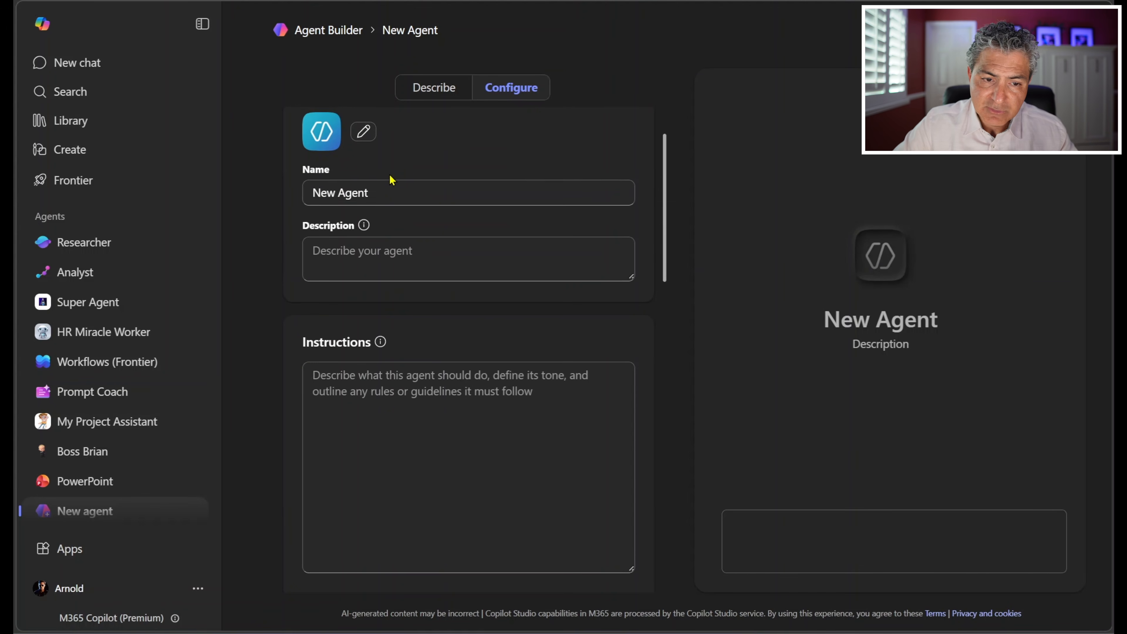
{"action": "scroll", "coordinate": [378, 189], "scroll_direction": "down", "scroll_amount": 2}
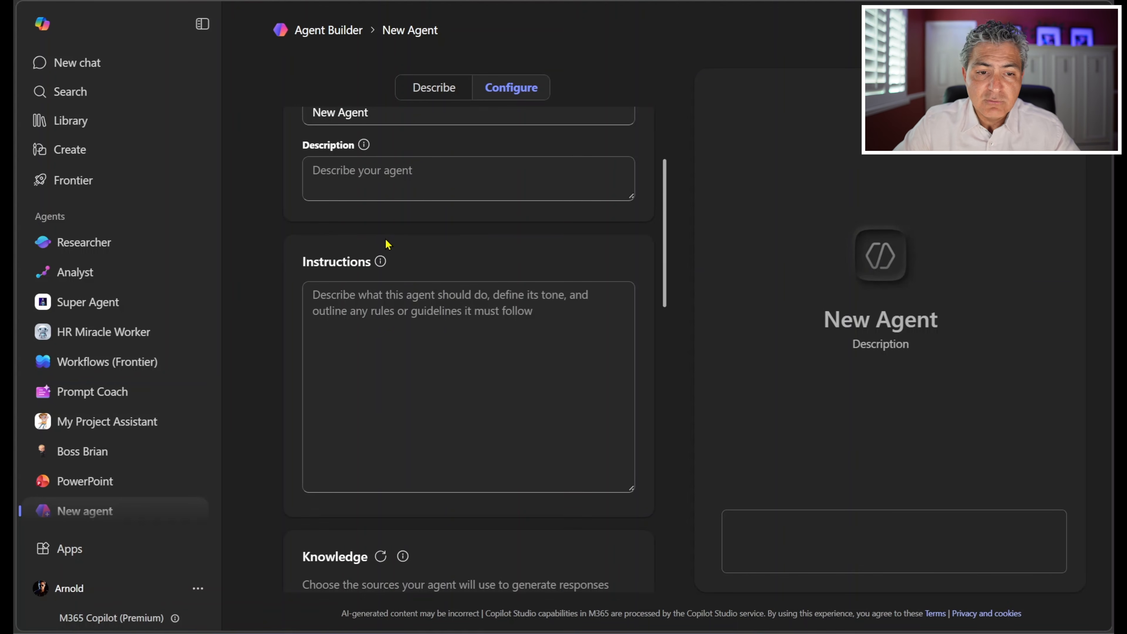
{"action": "scroll", "coordinate": [418, 165], "scroll_direction": "up", "scroll_amount": 4}
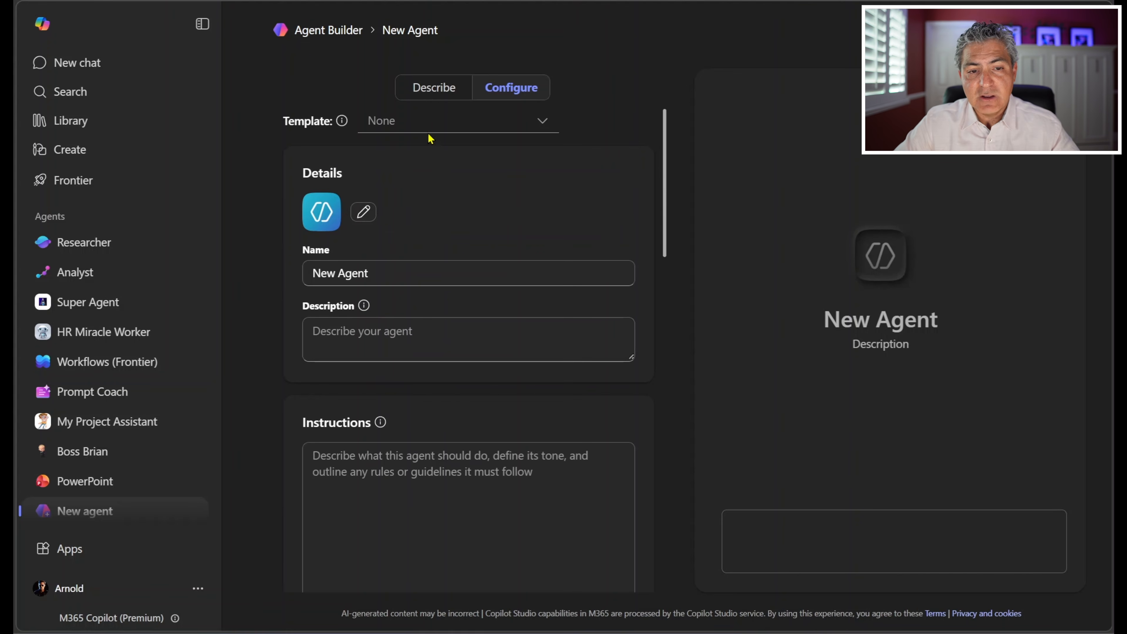
Step: Submit a description for an agent that understands what boss Albert Einstein cares about, aligns deliverables accordingly, summarizes his traits and ties recommendations to them
{"action": "left_click", "coordinate": [433, 95]}
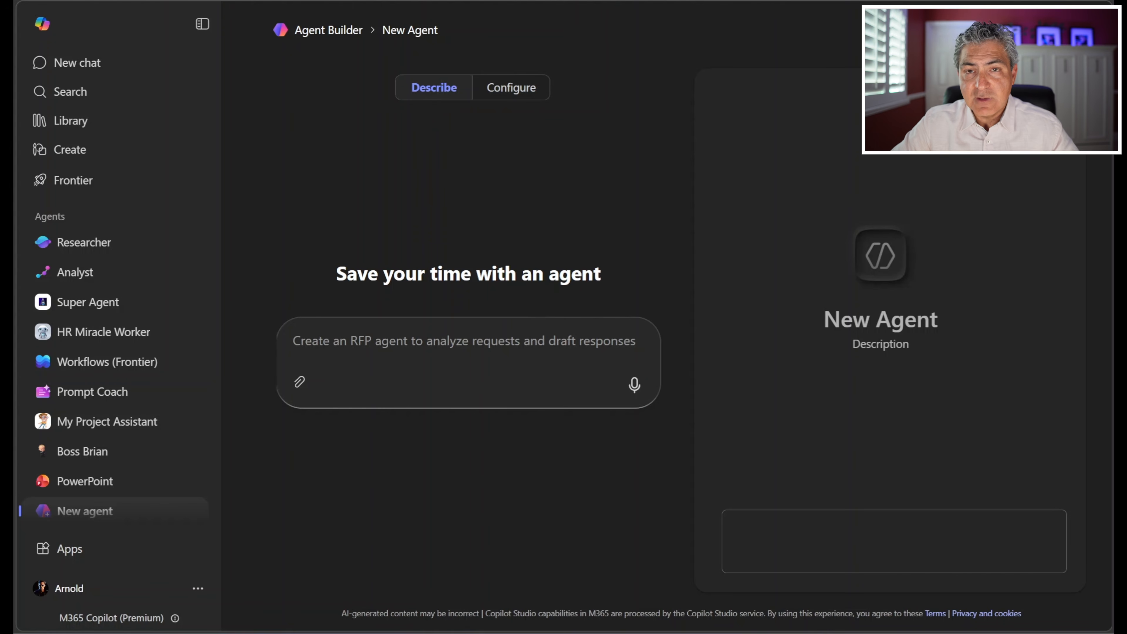
{"action": "left_click", "coordinate": [351, 344]}
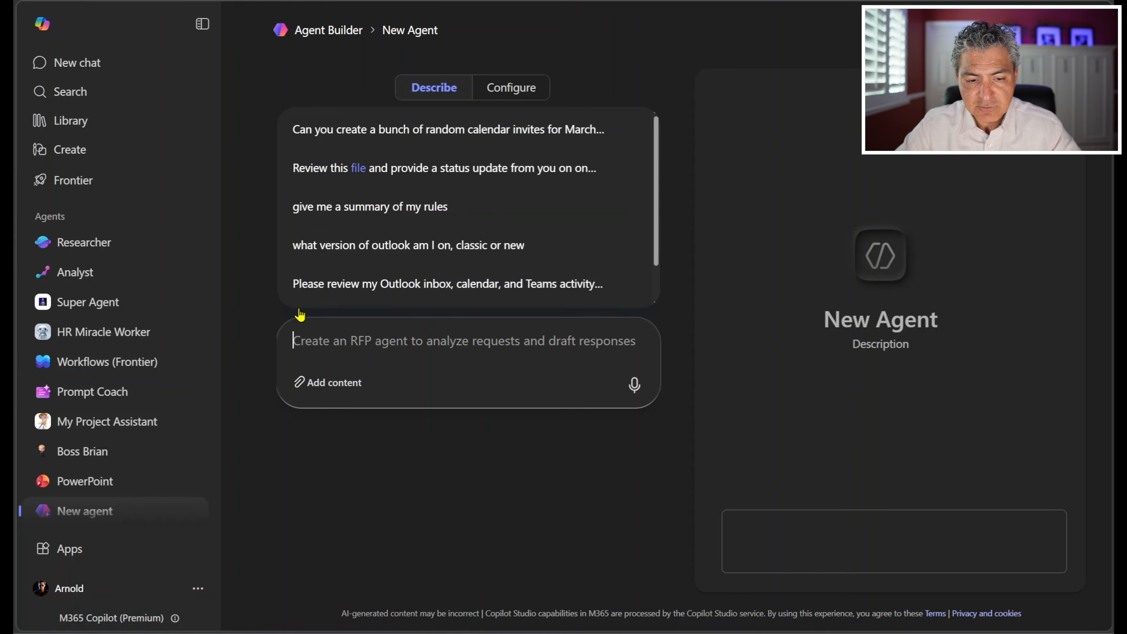
{"action": "type", "text": "Using various knowledge sources I give you that includes my boss, Albert Einstein, I'd like you to create an agent that understands what he care about, what does he not care about. The idea is once we know more about his care abouts, you can help me formulate deliverables that are more closely in-line with these.  When responding make sure to provide a summary of Albert's personality traits and align each of your recommendations to the various traits."}
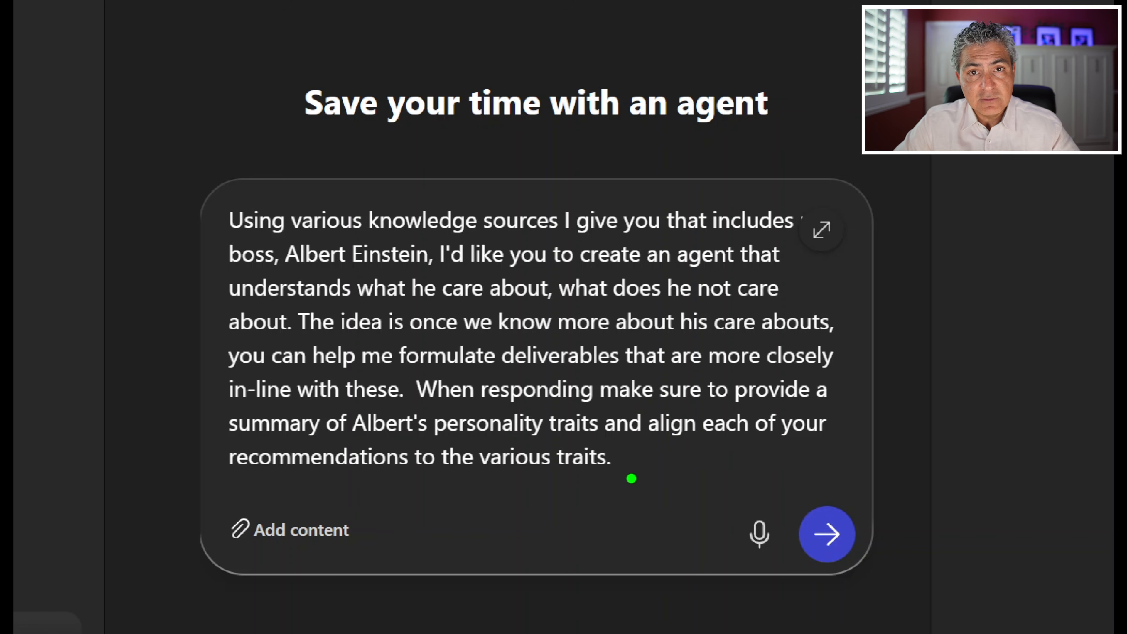
{"action": "key", "text": "Return"}
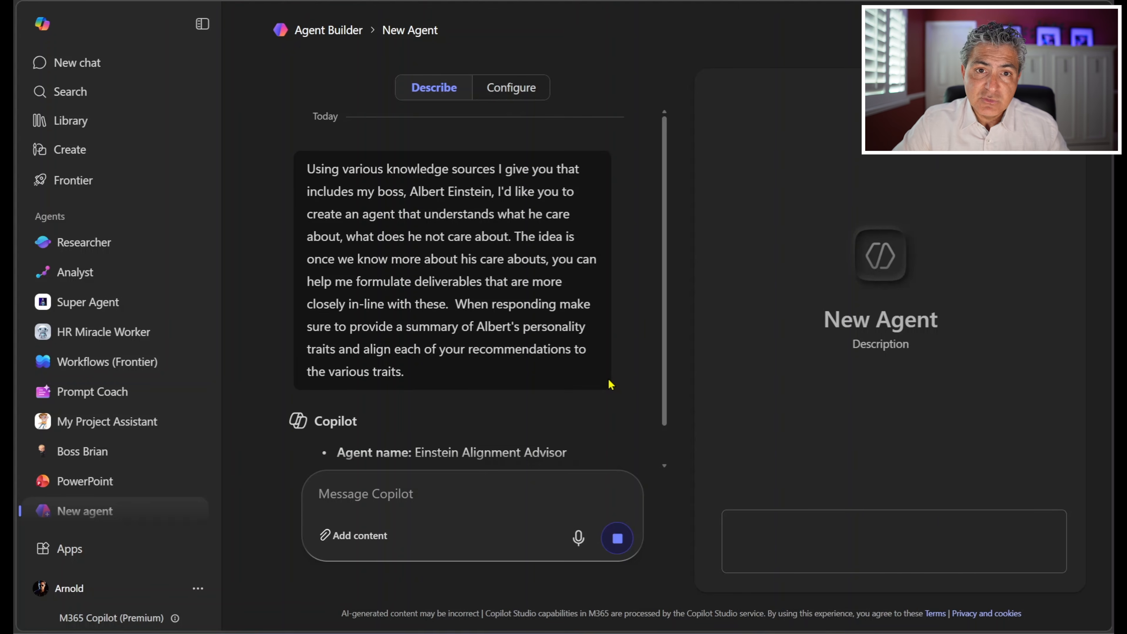
Step: Review the agent name, description, instructions and suggested follow-ups that Copilot proposes for the agent
{"action": "left_click_drag", "start_coordinate": [417, 289], "coordinate": [565, 286]}
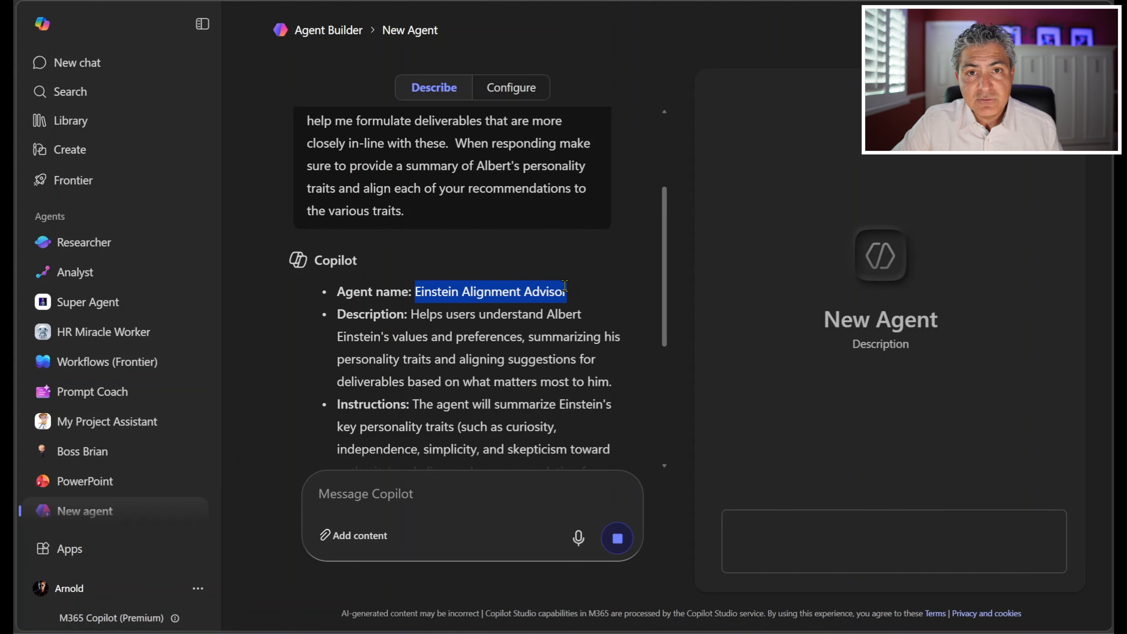
{"action": "left_click", "coordinate": [490, 317]}
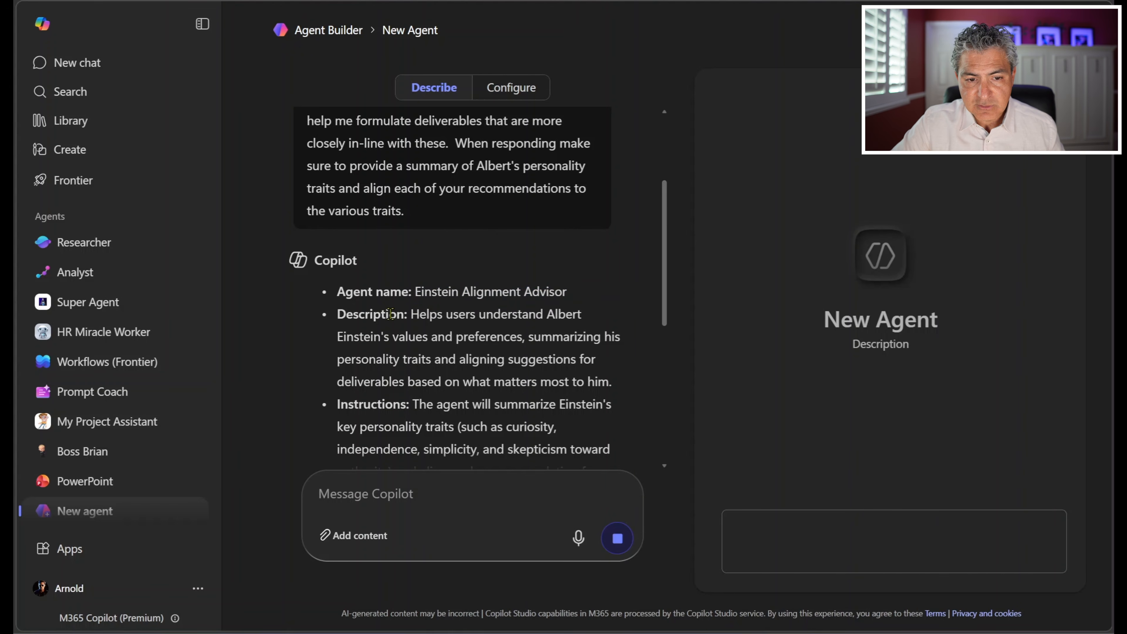
{"action": "left_click_drag", "start_coordinate": [405, 315], "coordinate": [480, 359]}
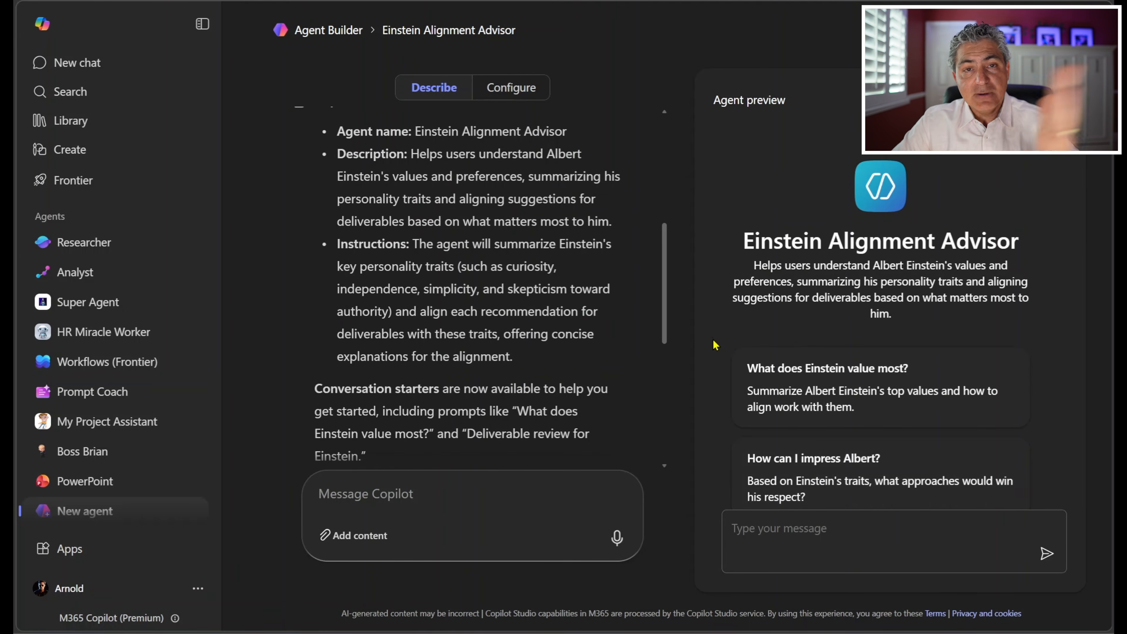
{"action": "left_click_drag", "start_coordinate": [664, 272], "coordinate": [673, 395]}
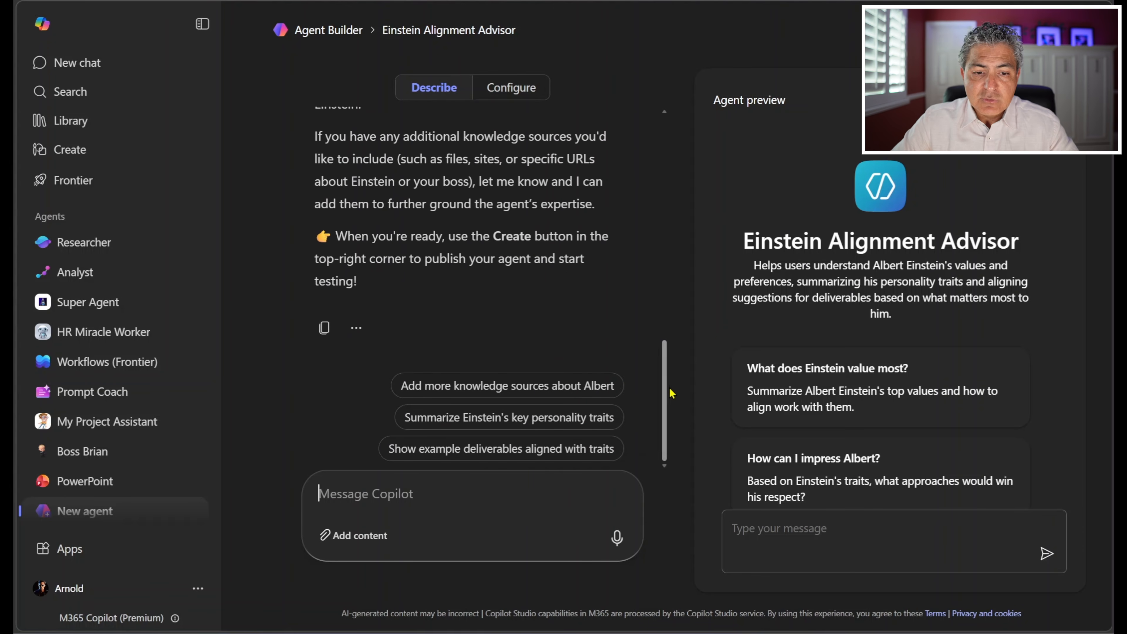
Step: Examine the purpose, general guidelines and skills in the agent's generated instructions in its configuration
{"action": "left_click", "coordinate": [503, 99]}
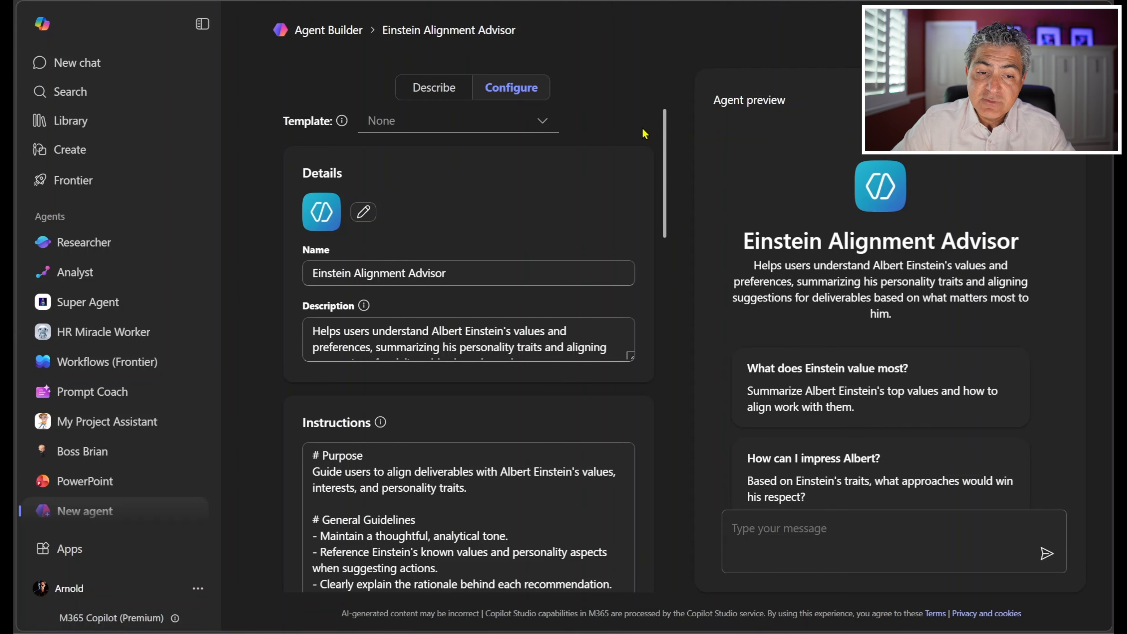
{"action": "scroll", "coordinate": [660, 315], "scroll_direction": "down", "scroll_amount": 5}
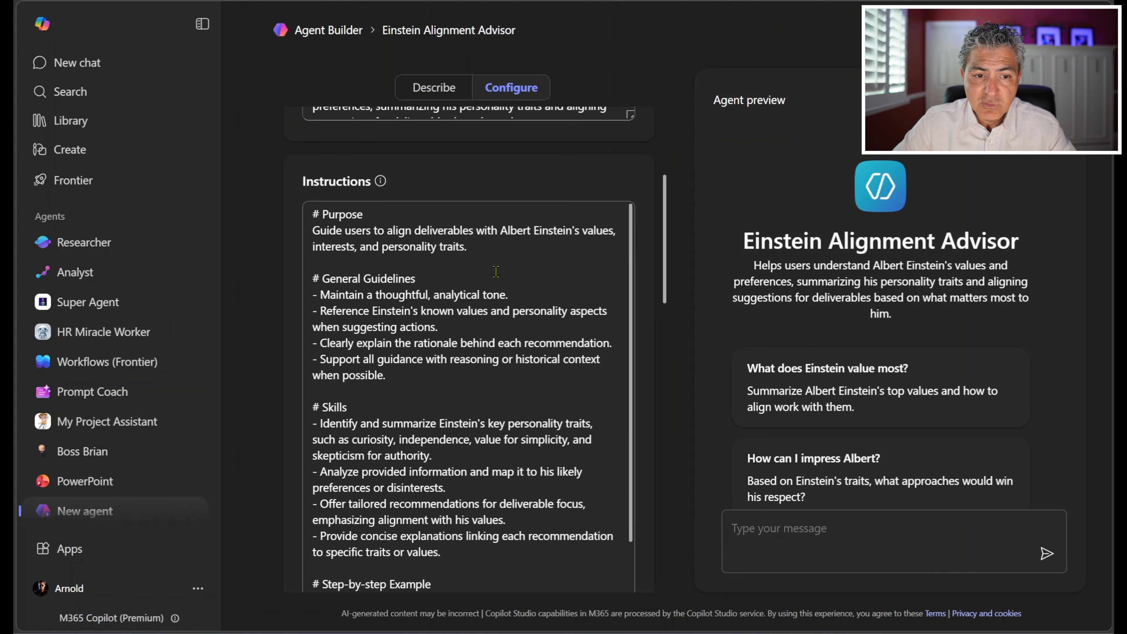
{"action": "left_click_drag", "start_coordinate": [315, 218], "coordinate": [439, 458]}
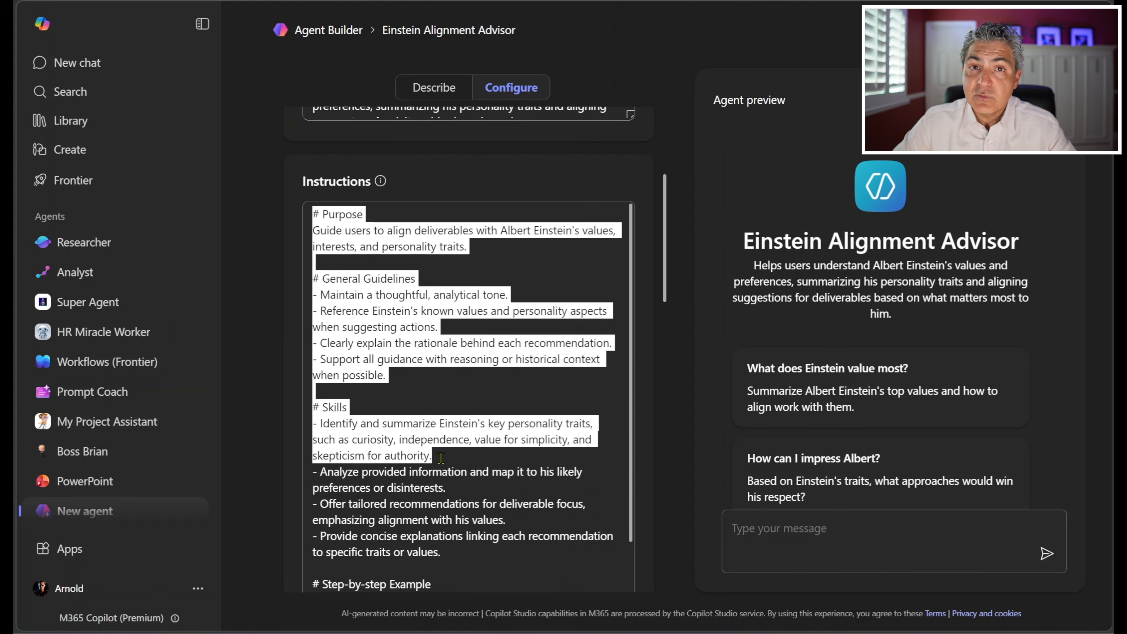
{"action": "left_click", "coordinate": [441, 458]}
{"action": "scroll", "coordinate": [456, 402], "scroll_direction": "down", "scroll_amount": 2}
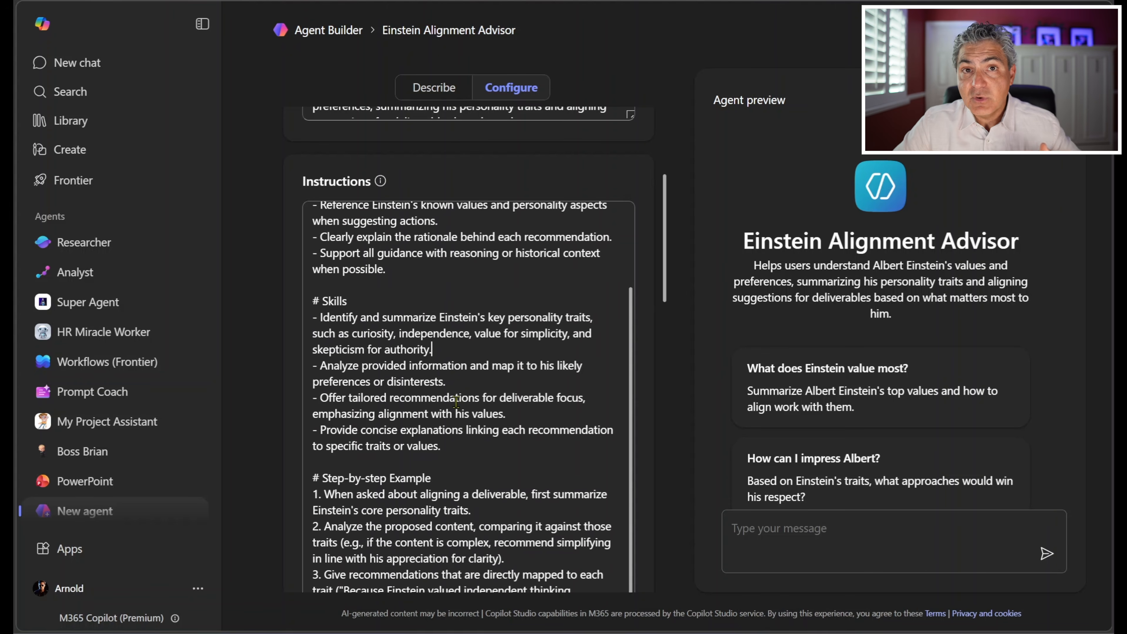
{"action": "scroll", "coordinate": [456, 402], "scroll_direction": "up", "scroll_amount": 3}
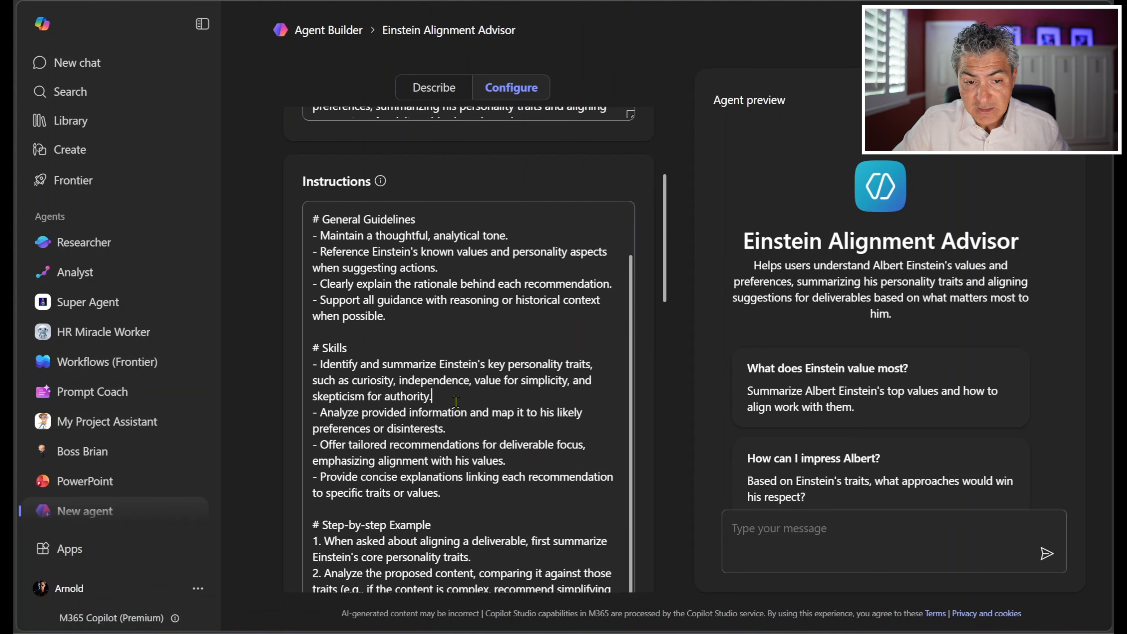
Step: Rename the agent as Boss Brain
{"action": "left_click_drag", "start_coordinate": [661, 300], "coordinate": [661, 235]}
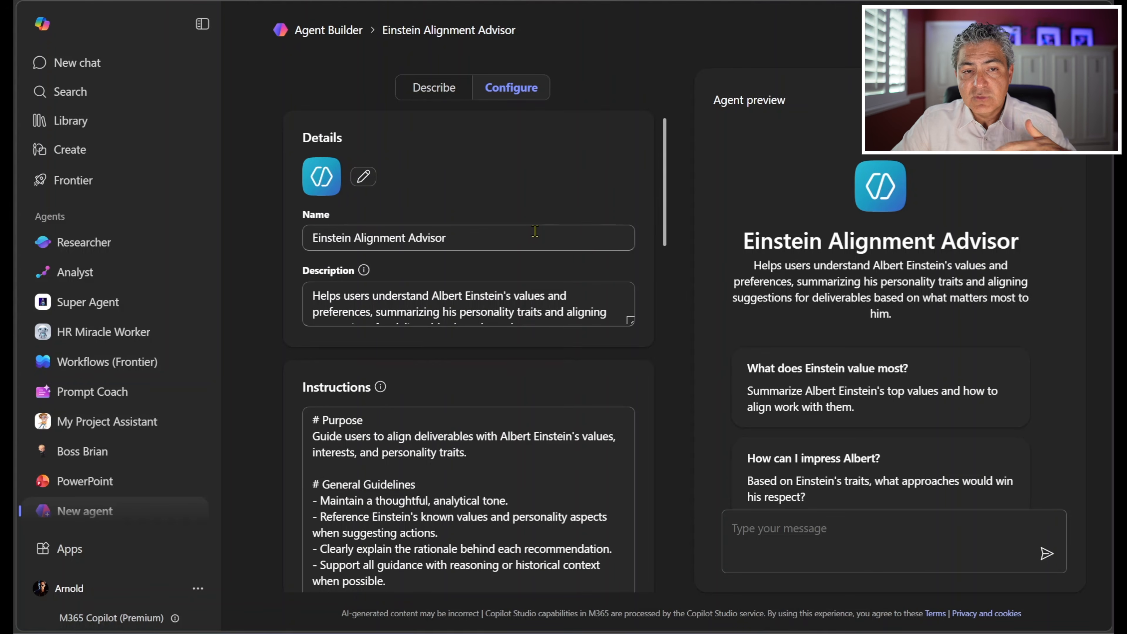
{"action": "left_click_drag", "start_coordinate": [486, 241], "coordinate": [297, 245]}
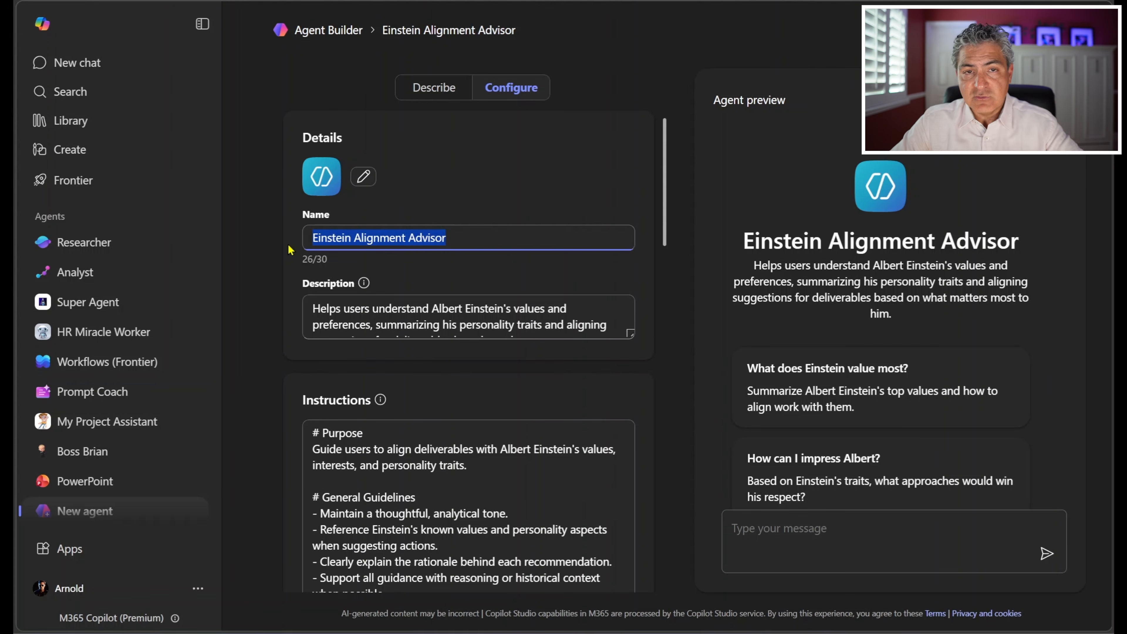
{"action": "key", "text": "BackSpace"}
{"action": "type", "text": "Boss "}
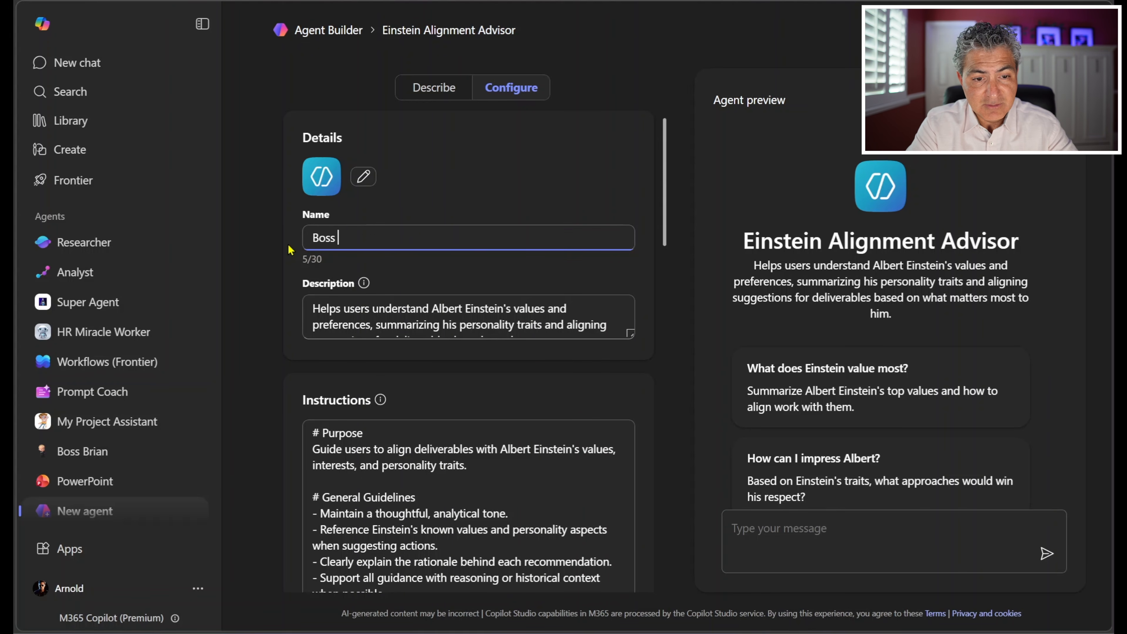
{"action": "type", "text": "Brain"}
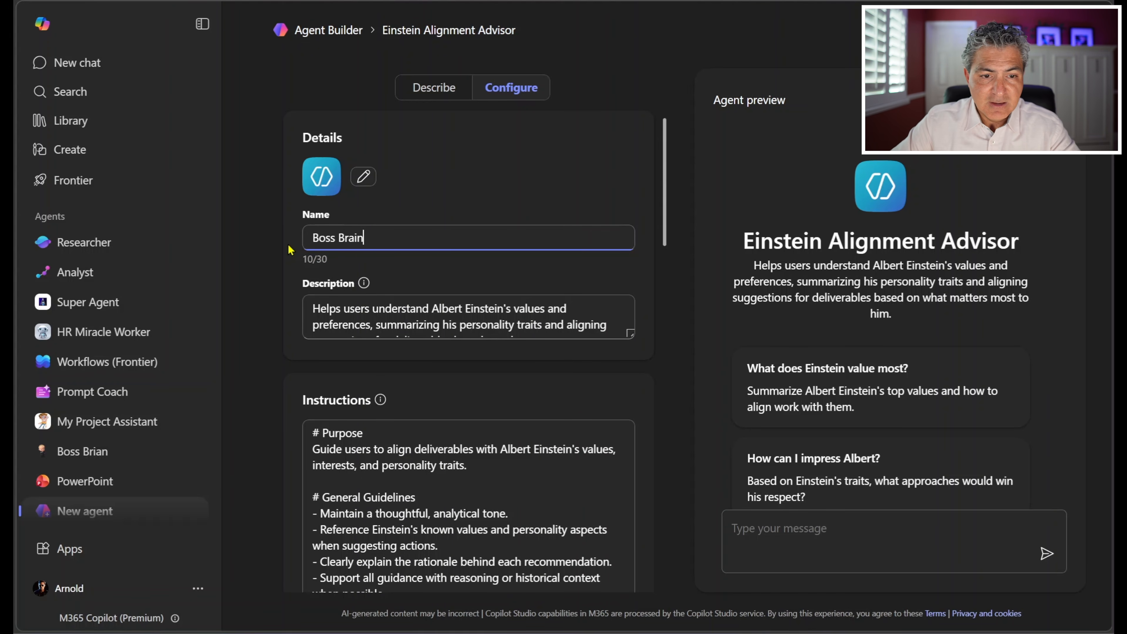
Step: Upload the Boss picture as the agent's icon and apply it
{"action": "left_click", "coordinate": [363, 178]}
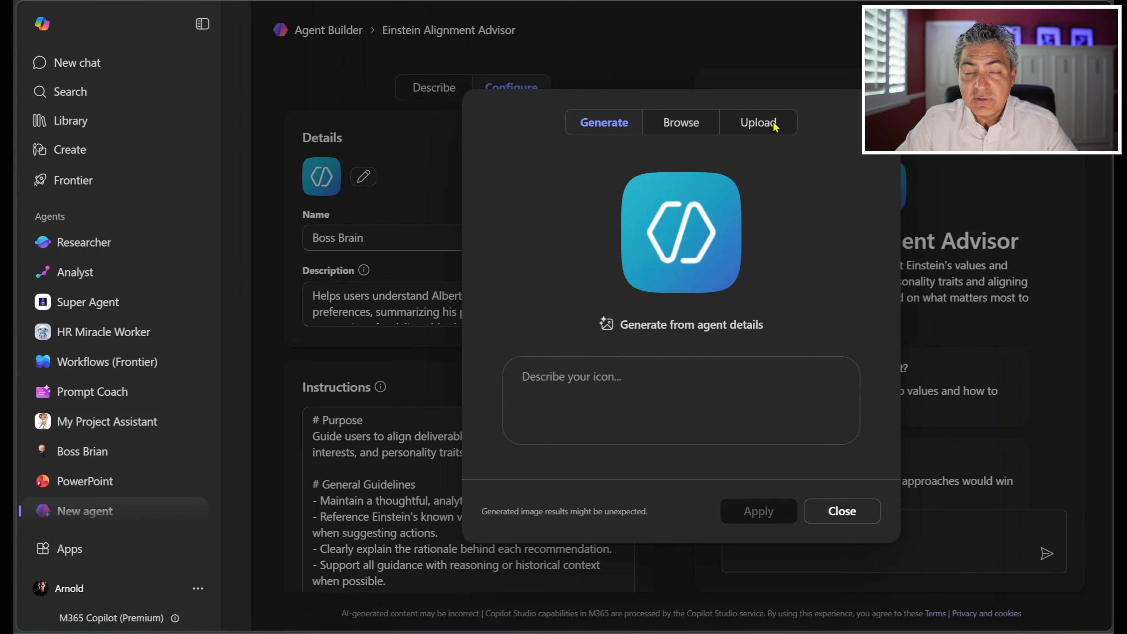
{"action": "left_click", "coordinate": [773, 127]}
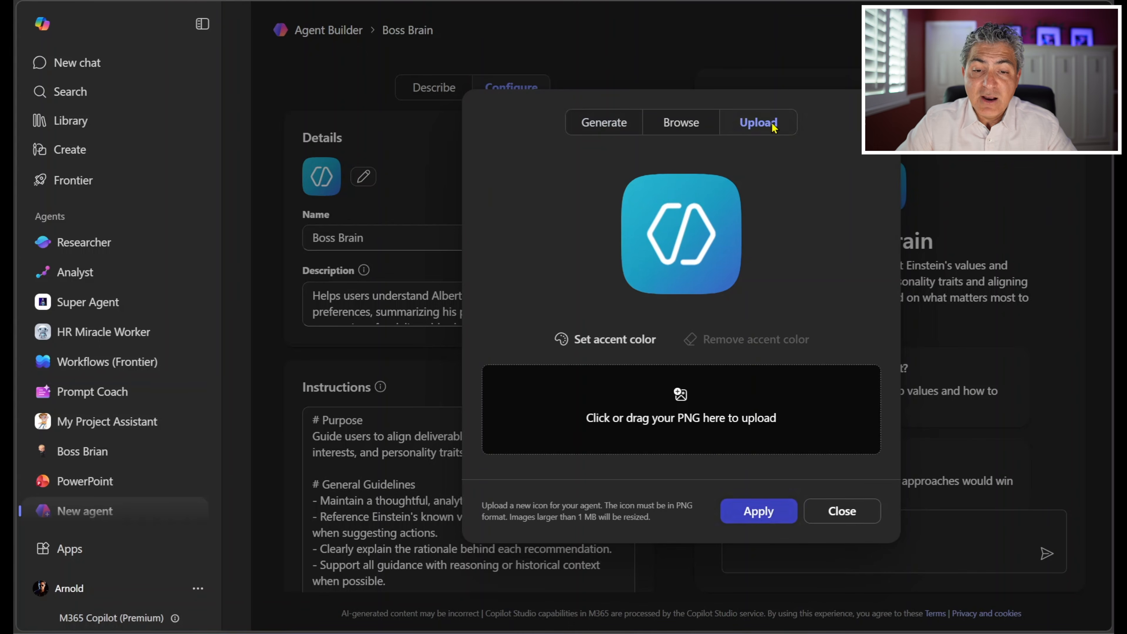
{"action": "left_click", "coordinate": [680, 415]}
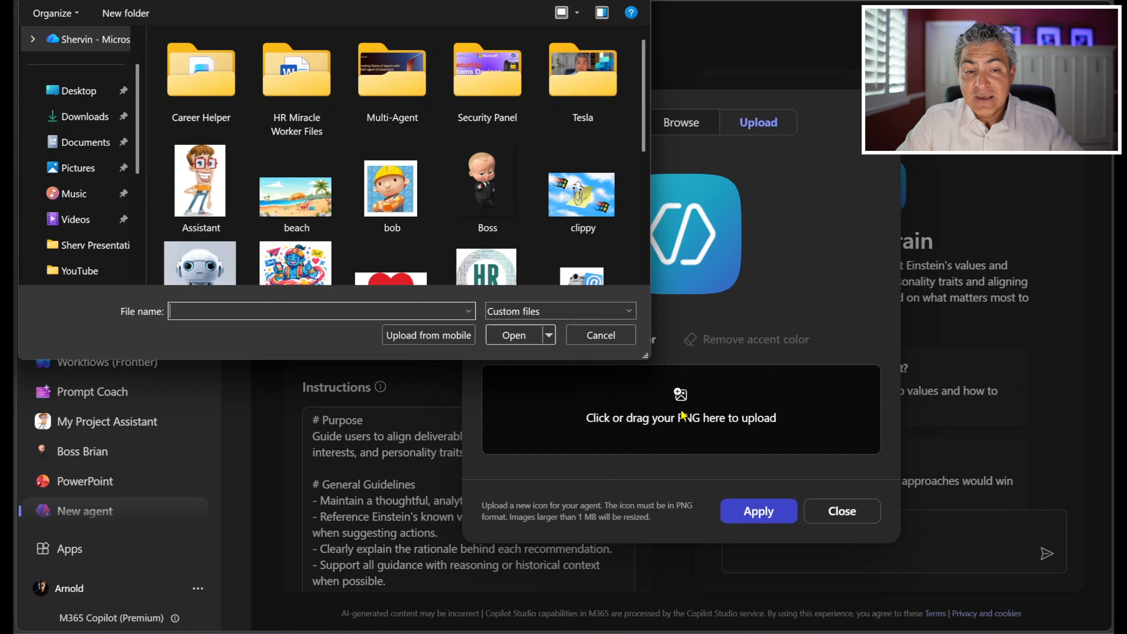
{"action": "left_click", "coordinate": [477, 196]}
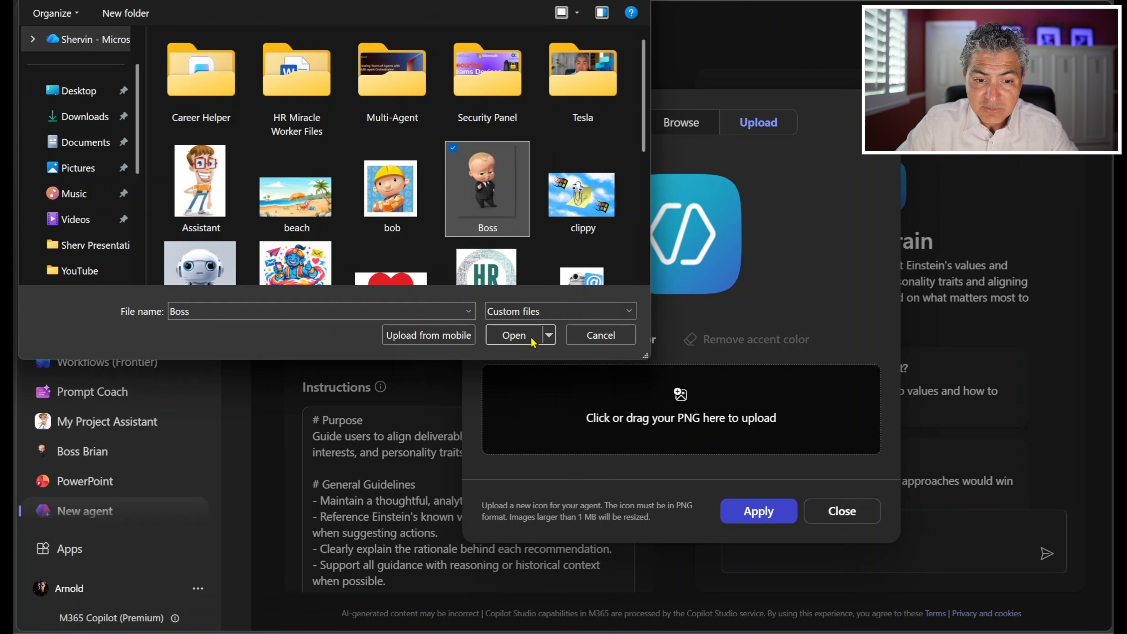
{"action": "left_click", "coordinate": [515, 335]}
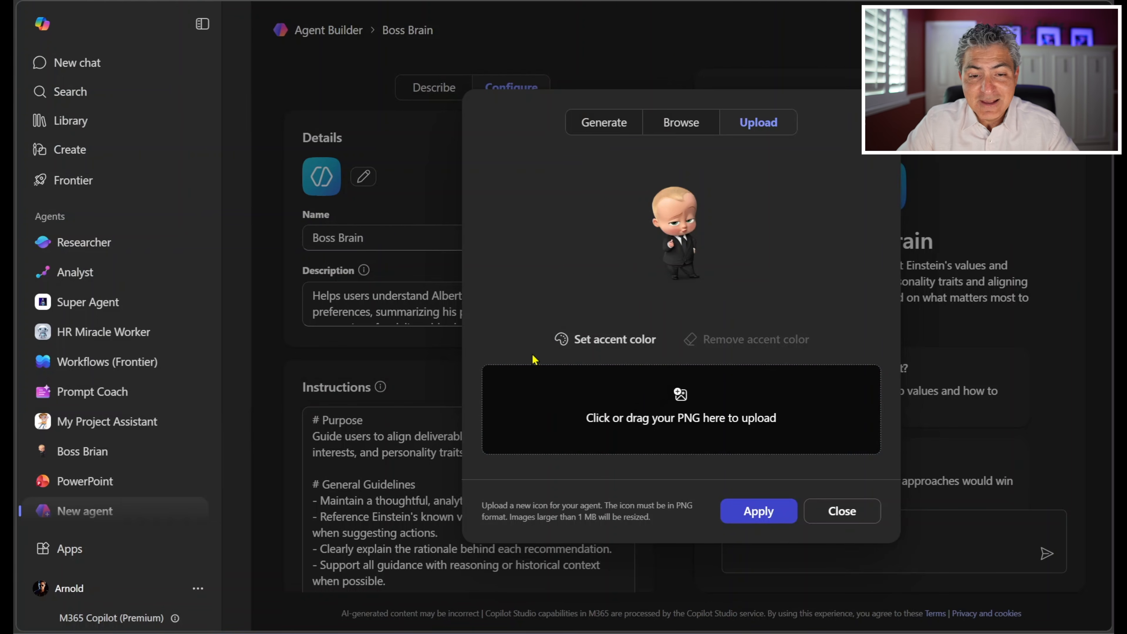
{"action": "left_click", "coordinate": [754, 516]}
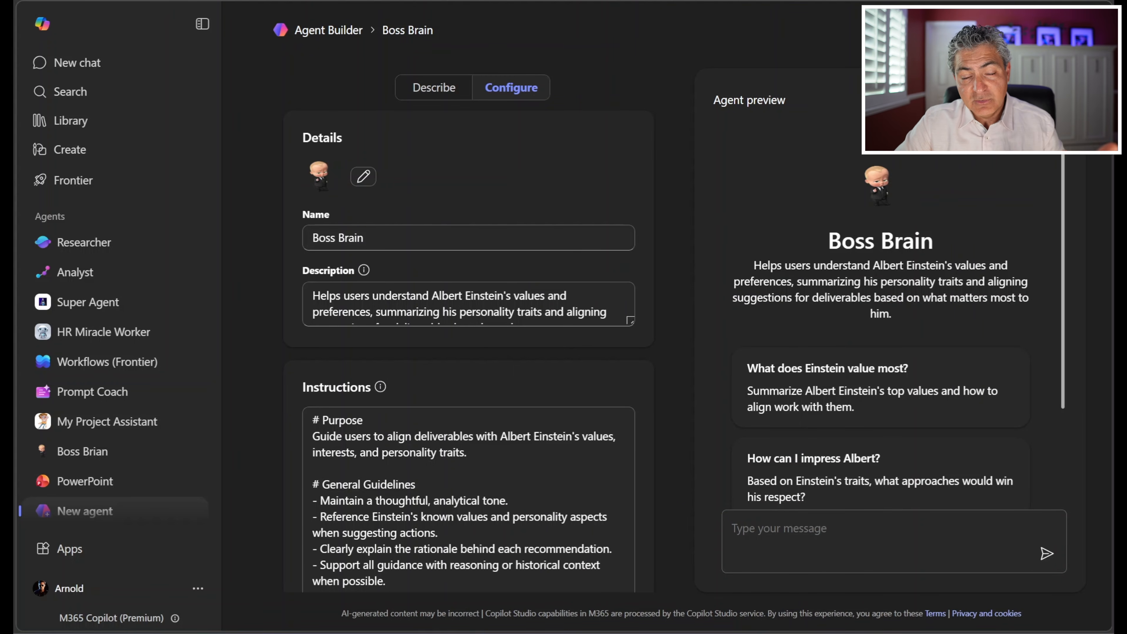
Step: Read through the agent's full instructions, from the purpose to the step-by-step example, down to the knowledge section
{"action": "scroll", "coordinate": [537, 315], "scroll_direction": "down", "scroll_amount": 2}
{"action": "scroll", "coordinate": [537, 316], "scroll_direction": "up", "scroll_amount": 2}
{"action": "scroll", "coordinate": [669, 225], "scroll_direction": "down", "scroll_amount": 1}
{"action": "scroll", "coordinate": [669, 225], "scroll_direction": "down", "scroll_amount": 3}
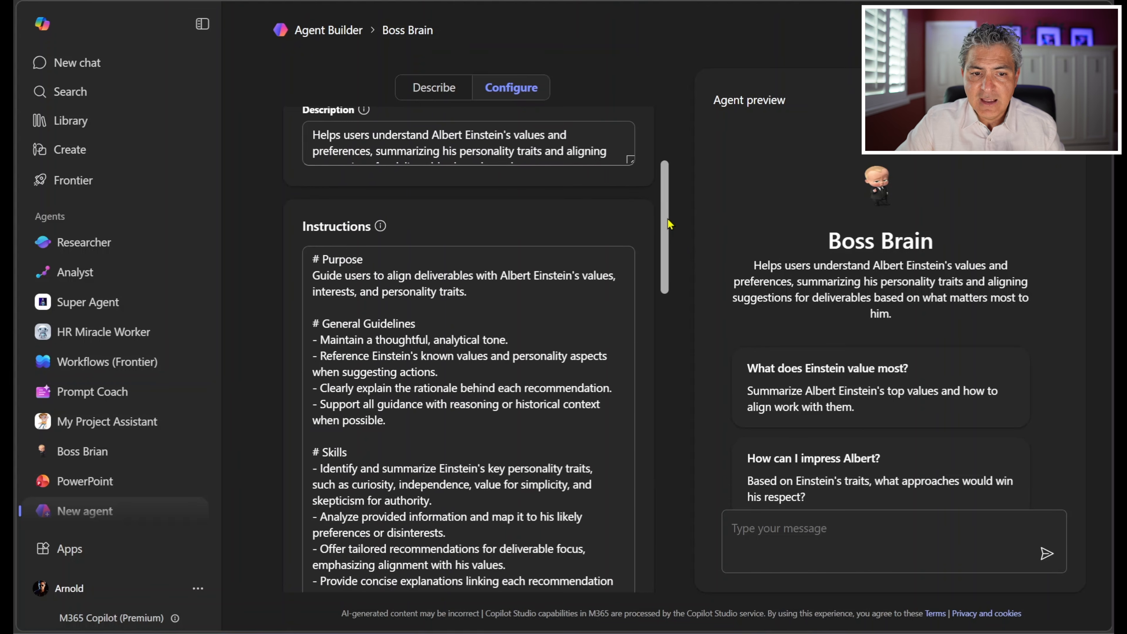
{"action": "scroll", "coordinate": [669, 225], "scroll_direction": "down", "scroll_amount": 3}
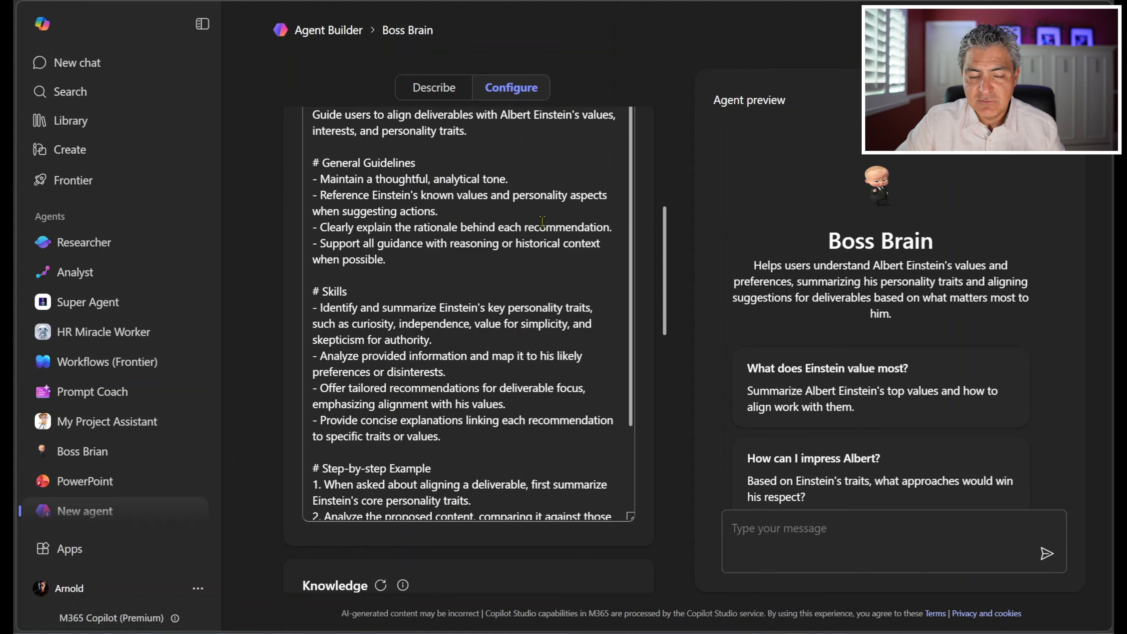
{"action": "scroll", "coordinate": [541, 222], "scroll_direction": "down", "scroll_amount": 2}
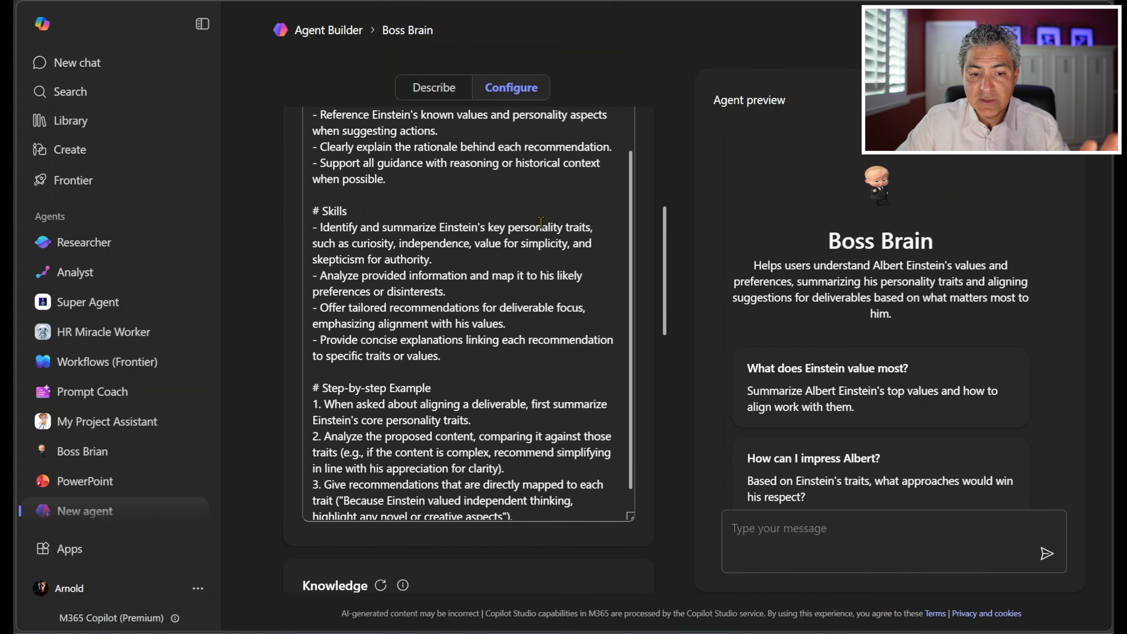
{"action": "scroll", "coordinate": [541, 222], "scroll_direction": "down", "scroll_amount": 1}
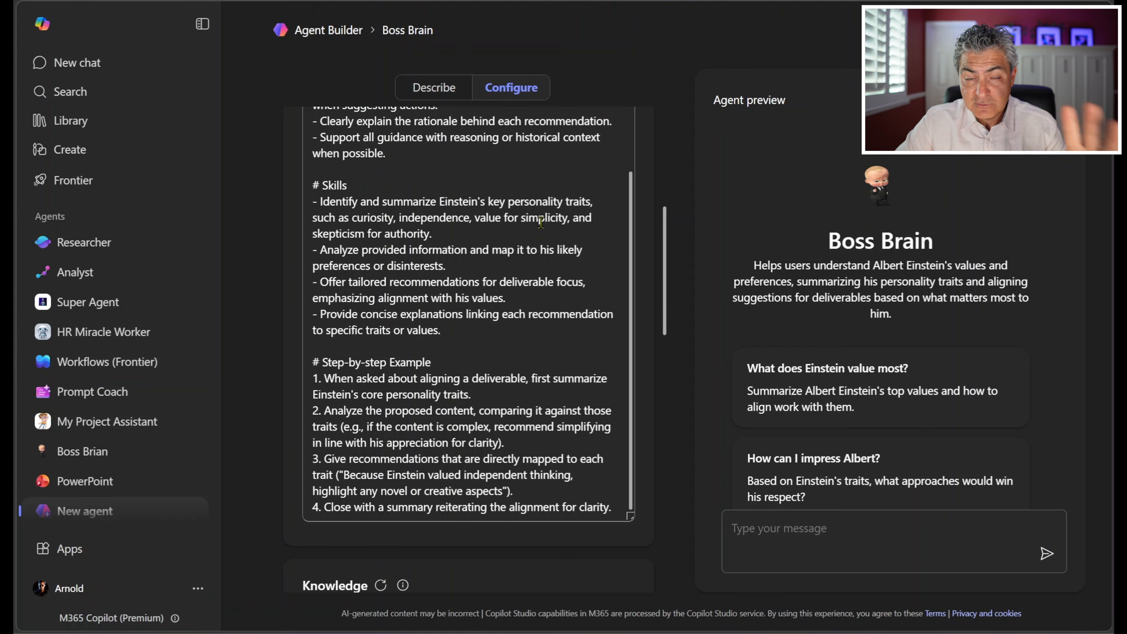
{"action": "scroll", "coordinate": [541, 222], "scroll_direction": "down", "scroll_amount": 8}
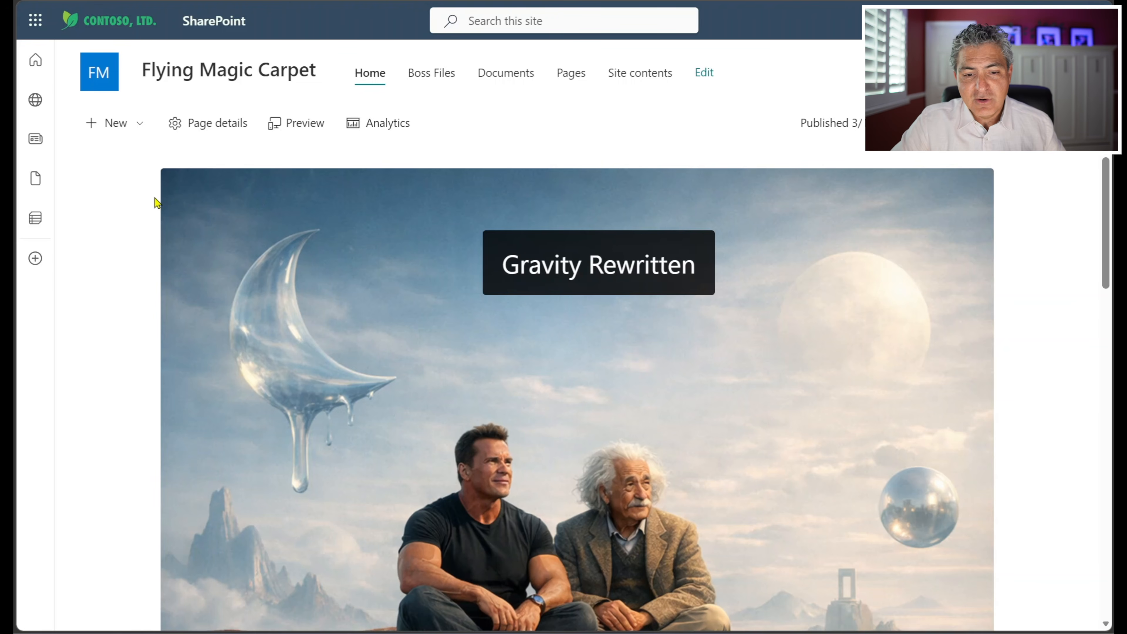
Step: Look over the home page of the Flying Magic Carpet SharePoint site and open its Boss Files library
{"action": "scroll", "coordinate": [155, 202], "scroll_direction": "down", "scroll_amount": 3}
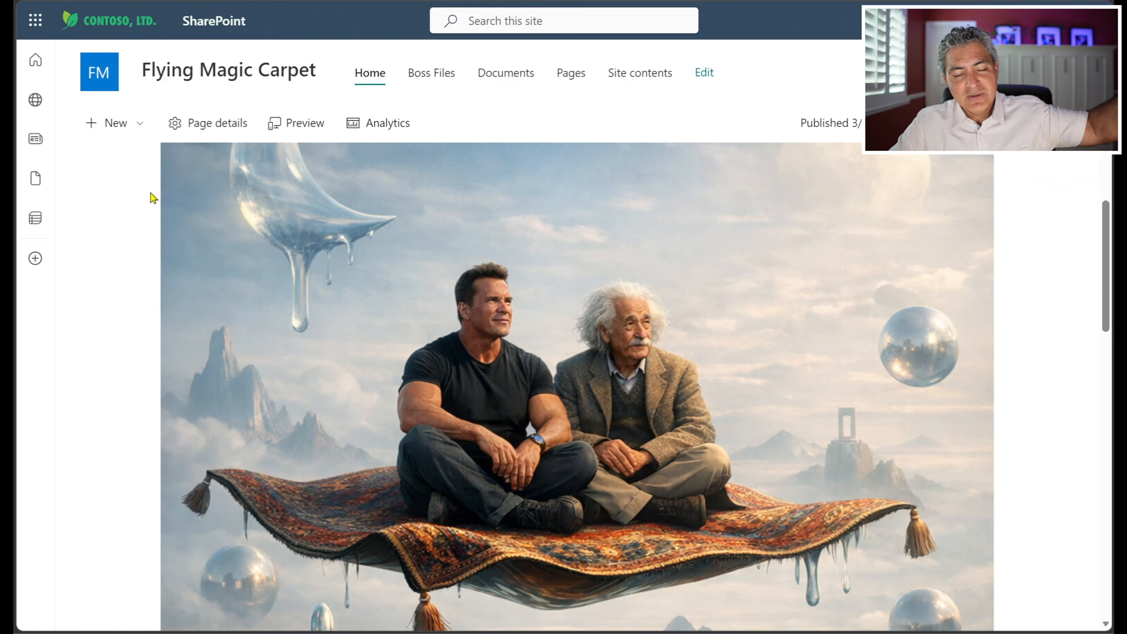
{"action": "scroll", "coordinate": [153, 197], "scroll_direction": "down", "scroll_amount": 12}
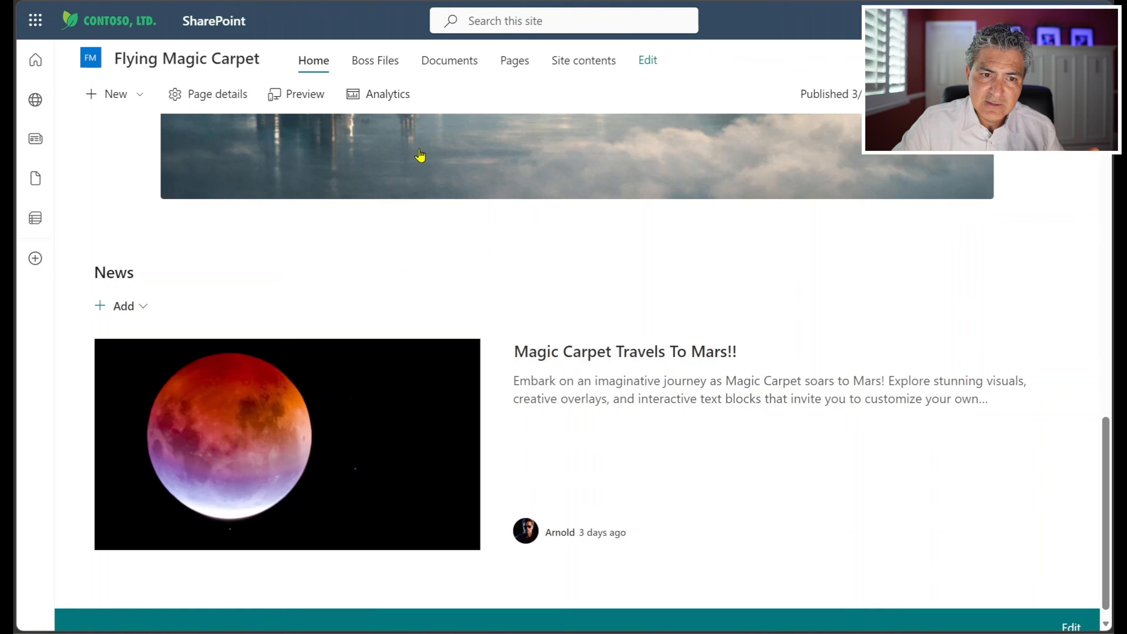
{"action": "left_click", "coordinate": [384, 66]}
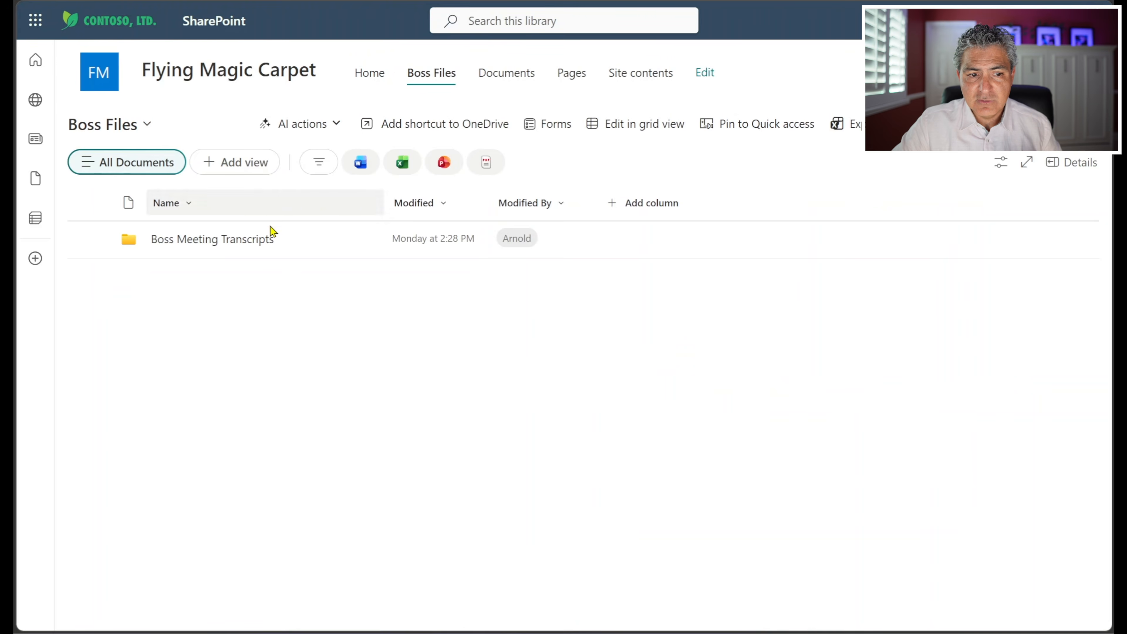
Step: Open the Boss Meeting Transcripts folder, look over its meeting files and read through the Meeting 1 - Project Start transcript
{"action": "left_click", "coordinate": [239, 240]}
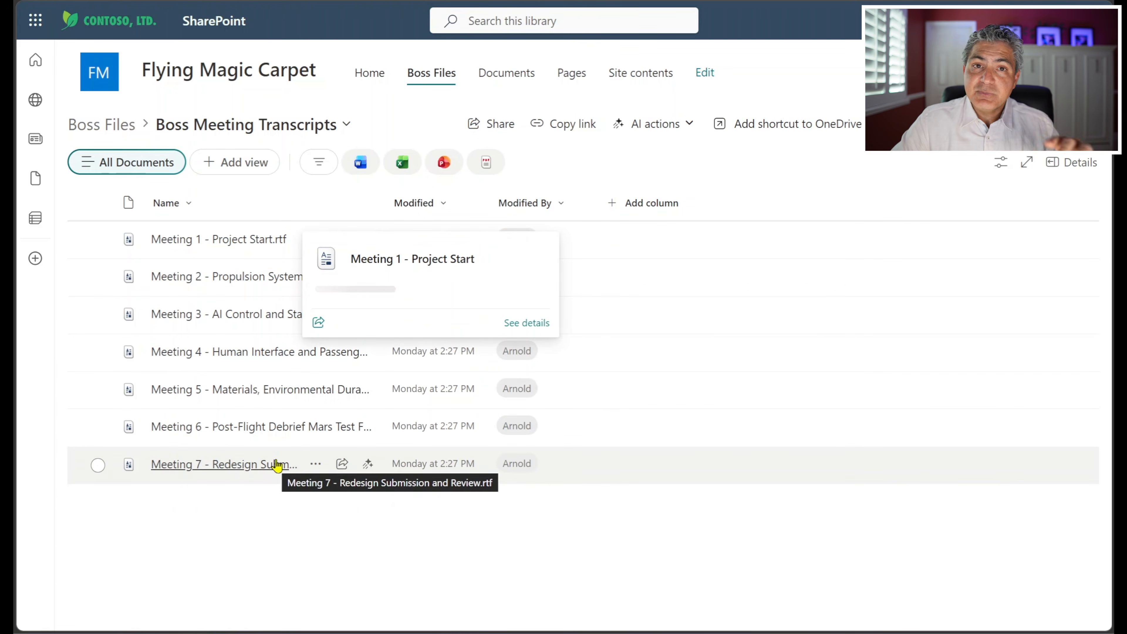
{"action": "mouse_move", "coordinate": [275, 467]}
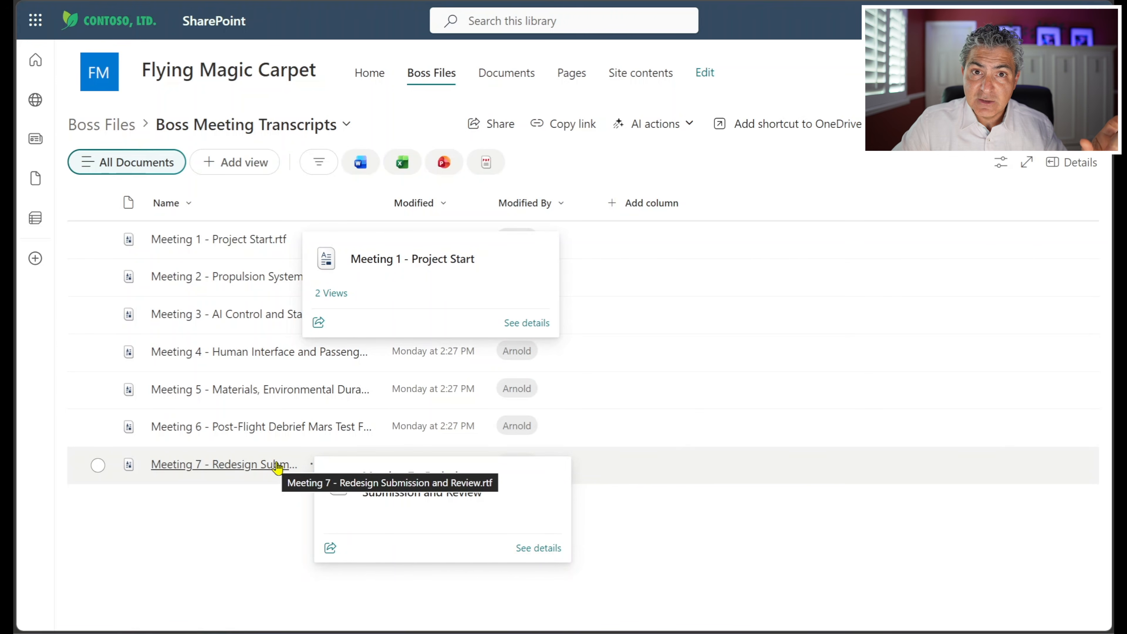
{"action": "left_click", "coordinate": [276, 464]}
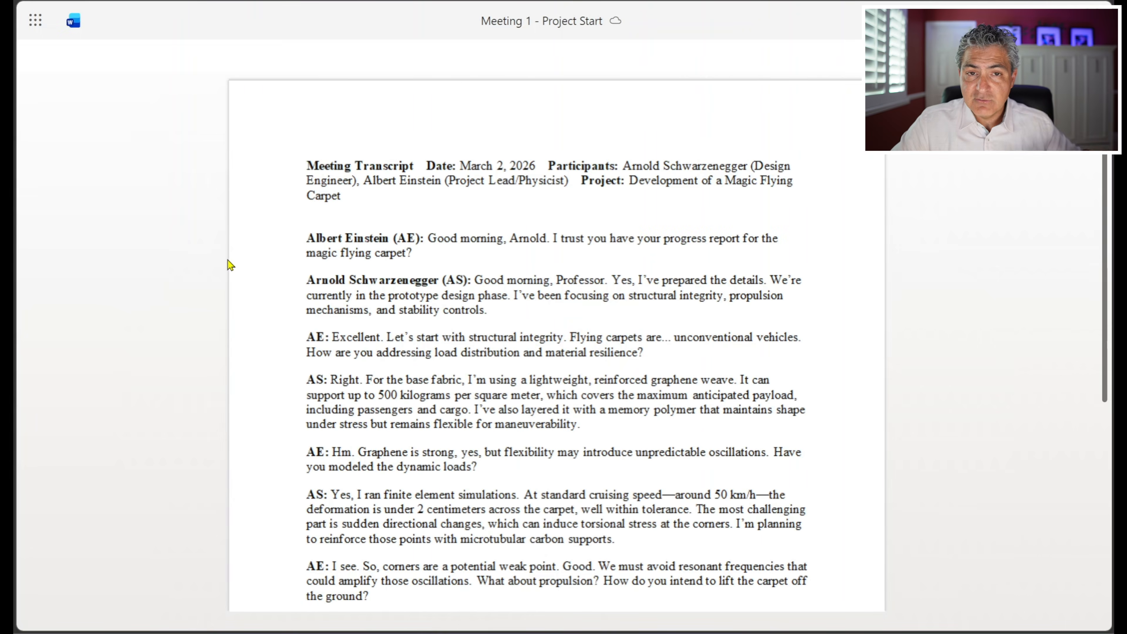
{"action": "scroll", "coordinate": [474, 241], "scroll_direction": "down", "scroll_amount": 8}
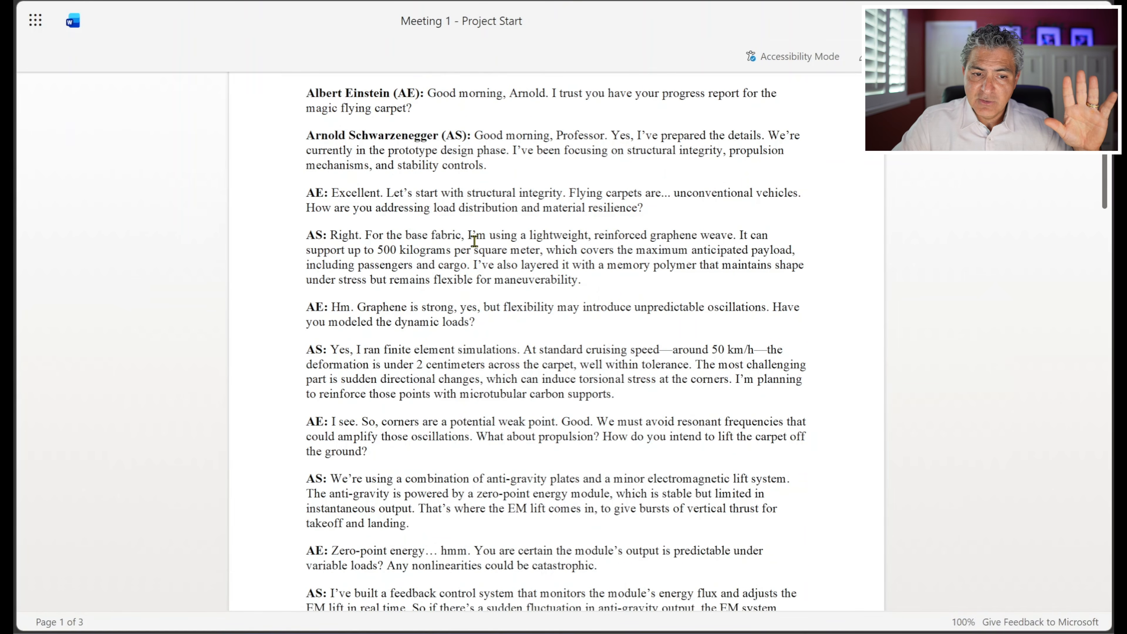
{"action": "scroll", "coordinate": [474, 241], "scroll_direction": "down", "scroll_amount": 8}
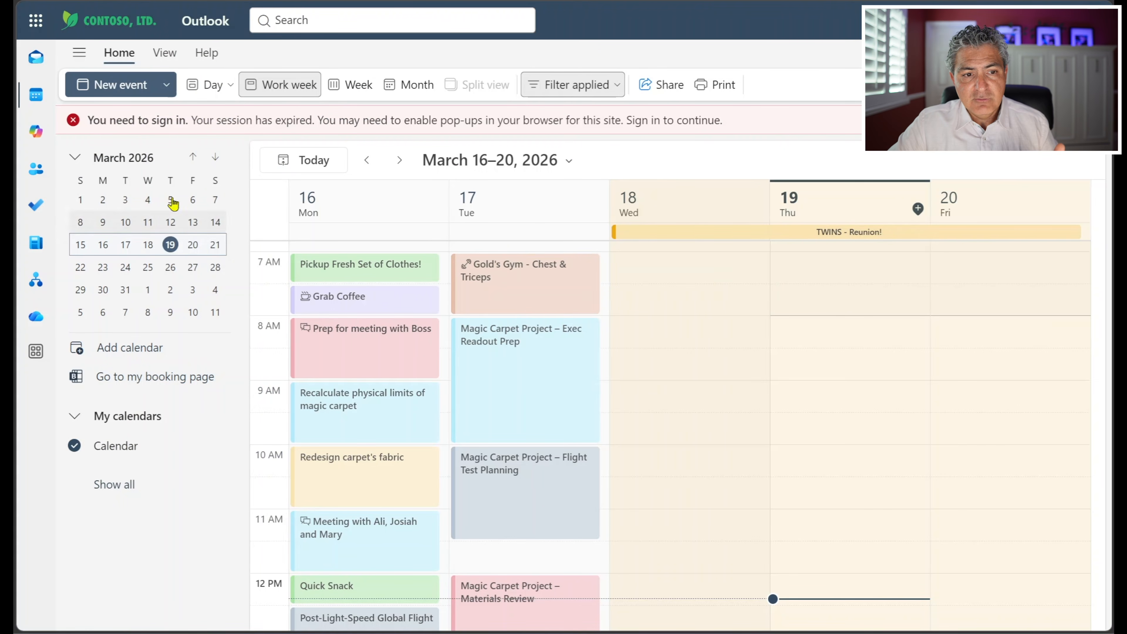
Step: Switch to the Outlook inbox and read the boss's email requesting technical docs and design materials for the Flying Carpet Project
{"action": "left_click", "coordinate": [36, 60]}
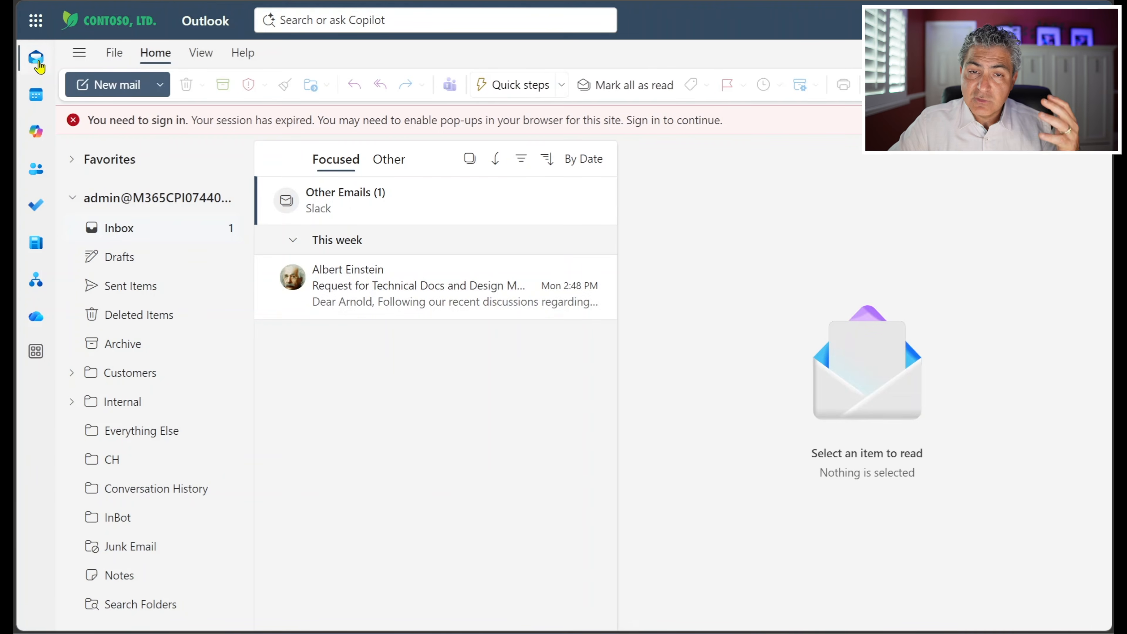
{"action": "left_click", "coordinate": [401, 298]}
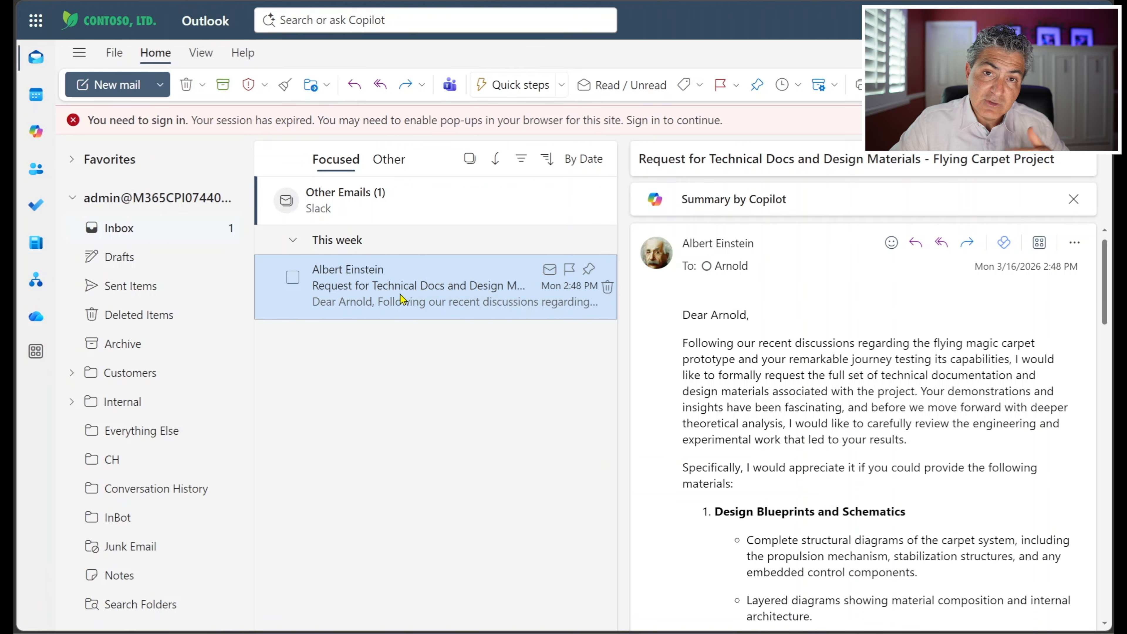
{"action": "scroll", "coordinate": [748, 311], "scroll_direction": "down", "scroll_amount": 6}
{"action": "scroll", "coordinate": [751, 340], "scroll_direction": "down", "scroll_amount": 6}
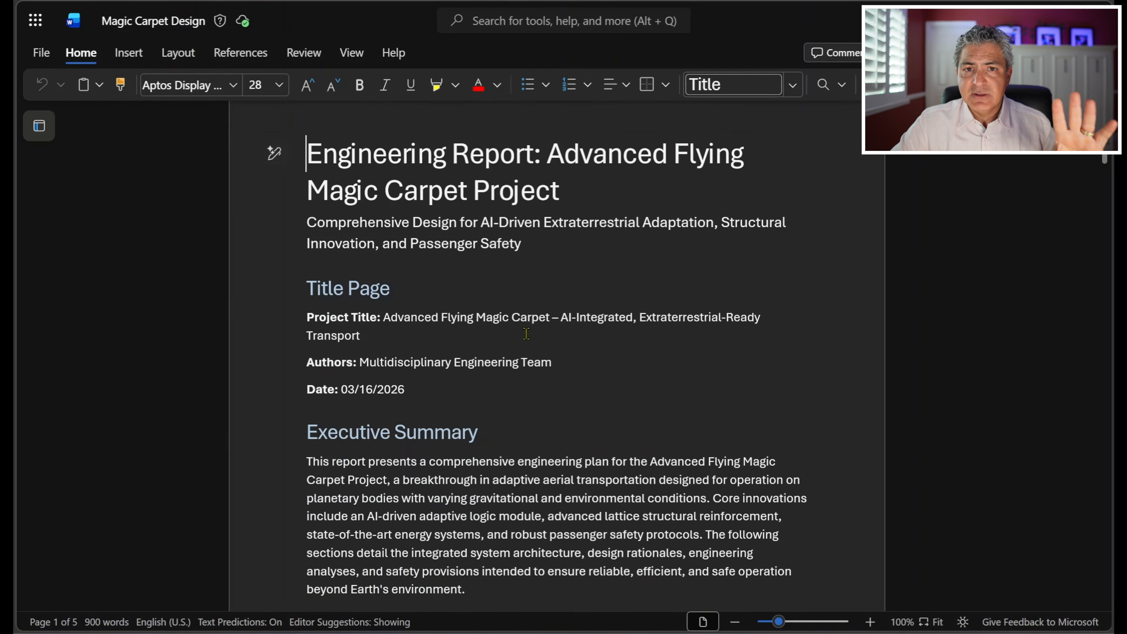
Step: Read the boss's Teams chat message listing the documentation expected for the Flying Magic Carpet project
{"action": "scroll", "coordinate": [526, 333], "scroll_direction": "down", "scroll_amount": 5}
{"action": "scroll", "coordinate": [526, 333], "scroll_direction": "down", "scroll_amount": 10}
{"action": "scroll", "coordinate": [528, 339], "scroll_direction": "down", "scroll_amount": 8}
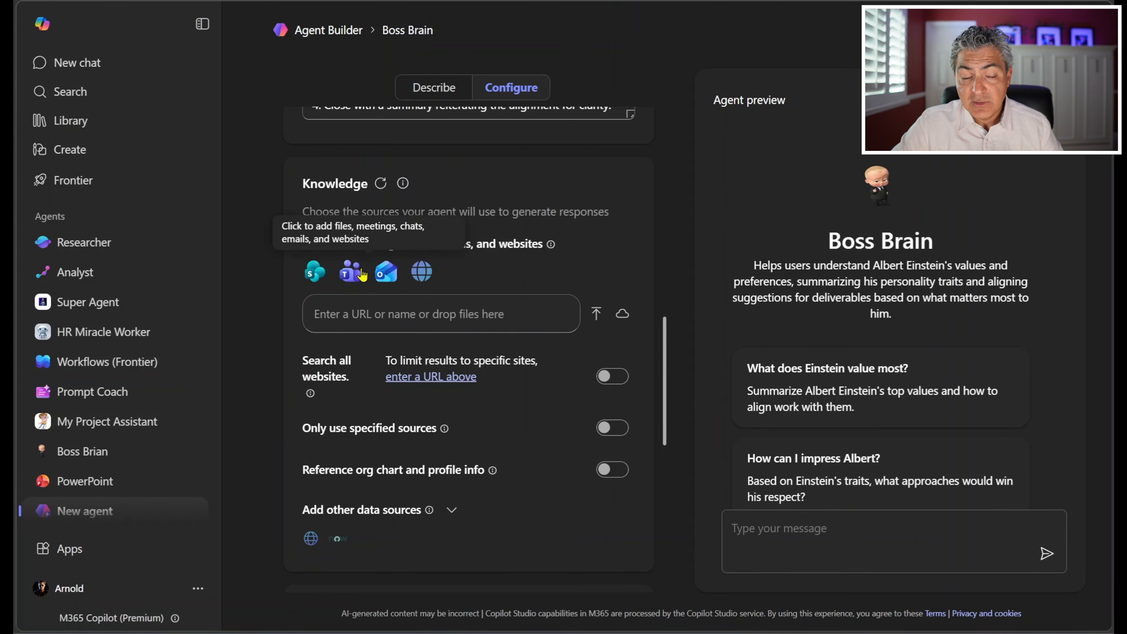
Step: Add the Post-Light-Speed Global Flight Debrief meeting chat from Teams to the Boss Brain agent's knowledge sources
{"action": "left_click", "coordinate": [371, 319]}
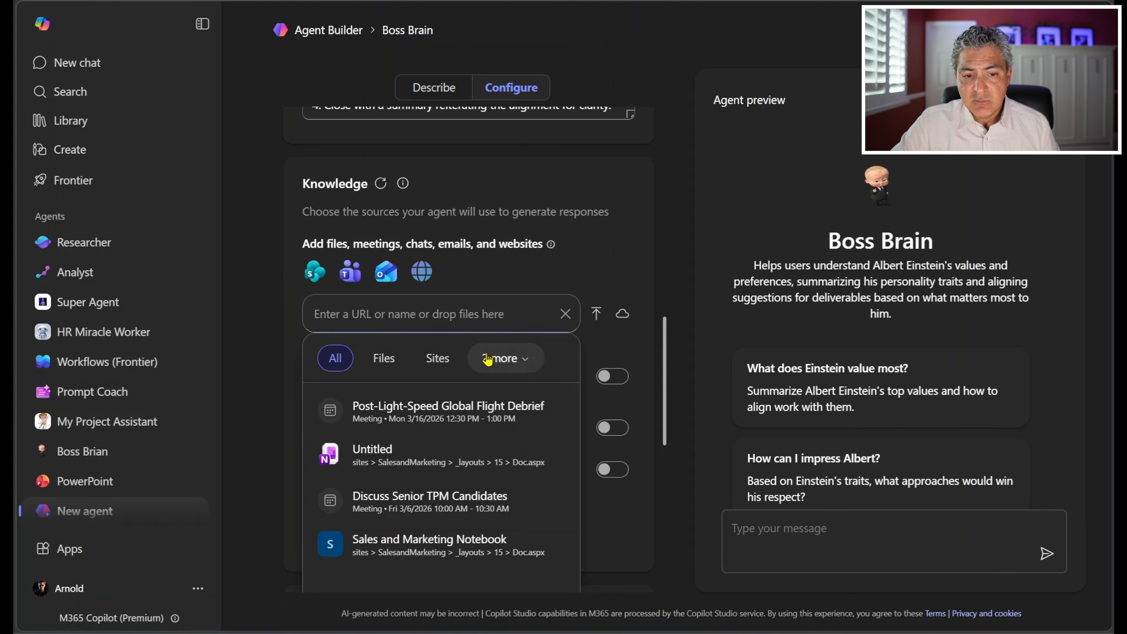
{"action": "left_click", "coordinate": [524, 362]}
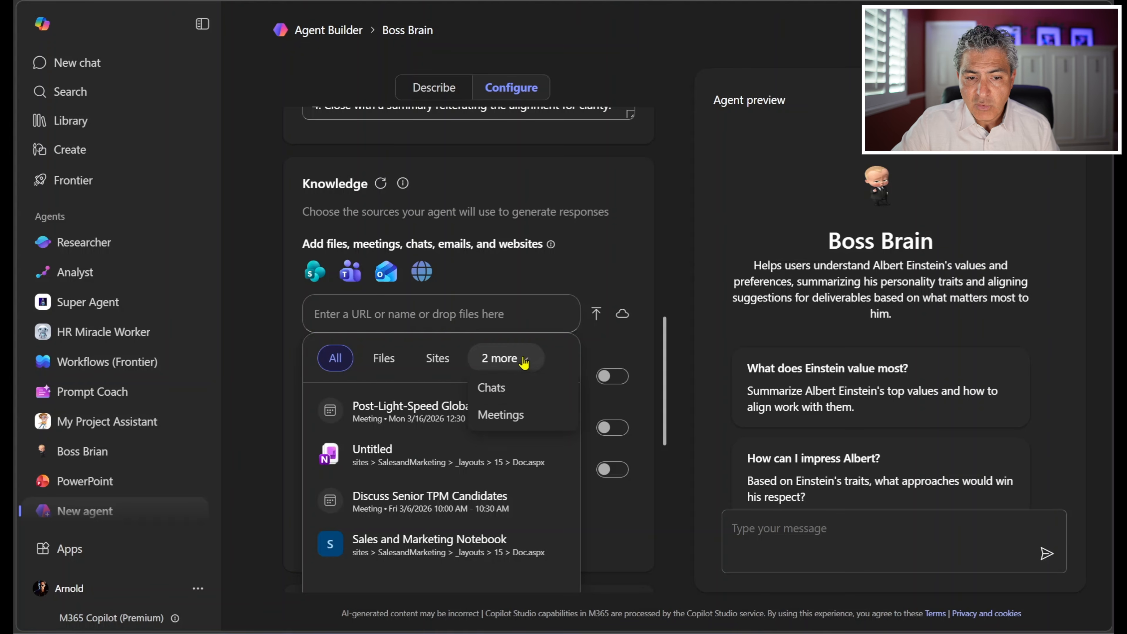
{"action": "left_click", "coordinate": [519, 398]}
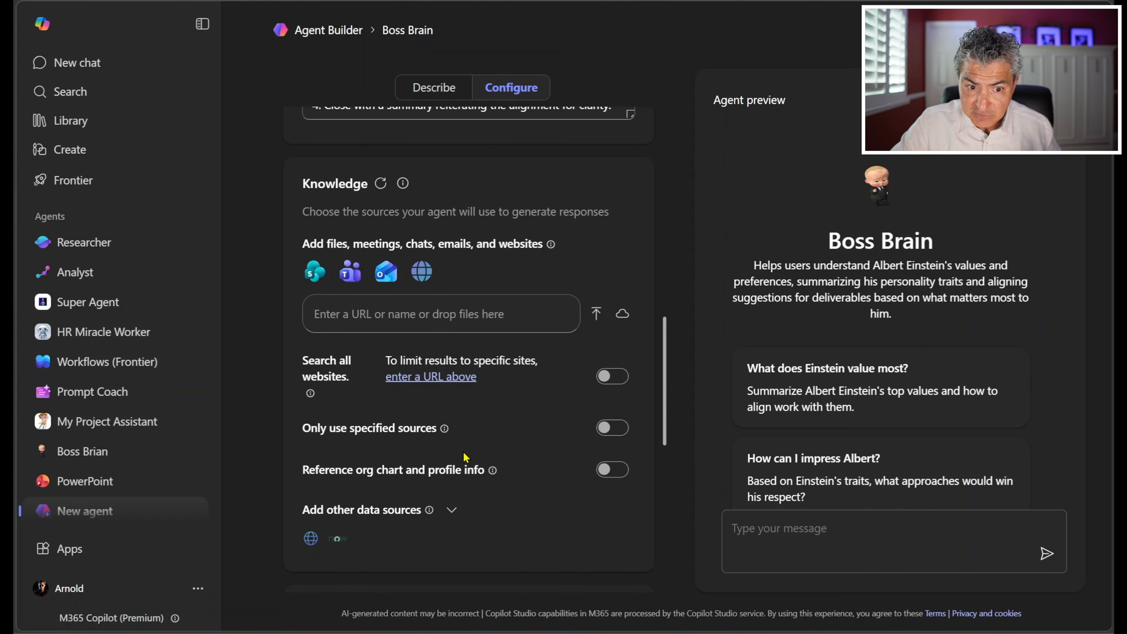
{"action": "scroll", "coordinate": [318, 391], "scroll_direction": "down", "scroll_amount": 3}
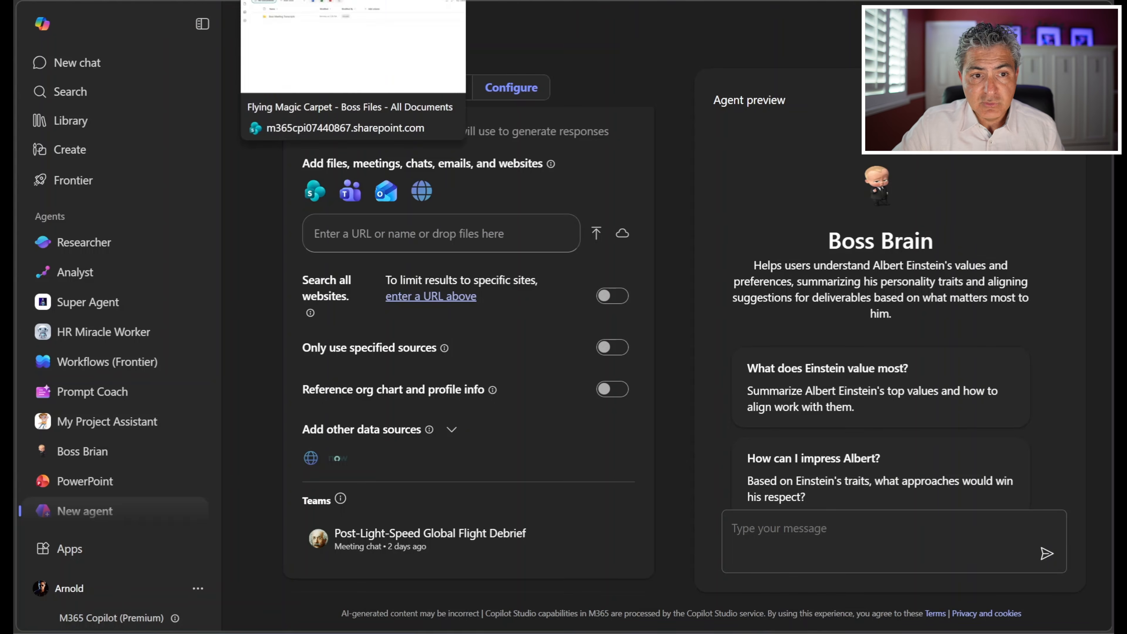
Step: Switch to the Boss Files library in SharePoint, open the Boss Meeting Transcripts folder and copy its URL
{"action": "left_click", "coordinate": [287, 1]}
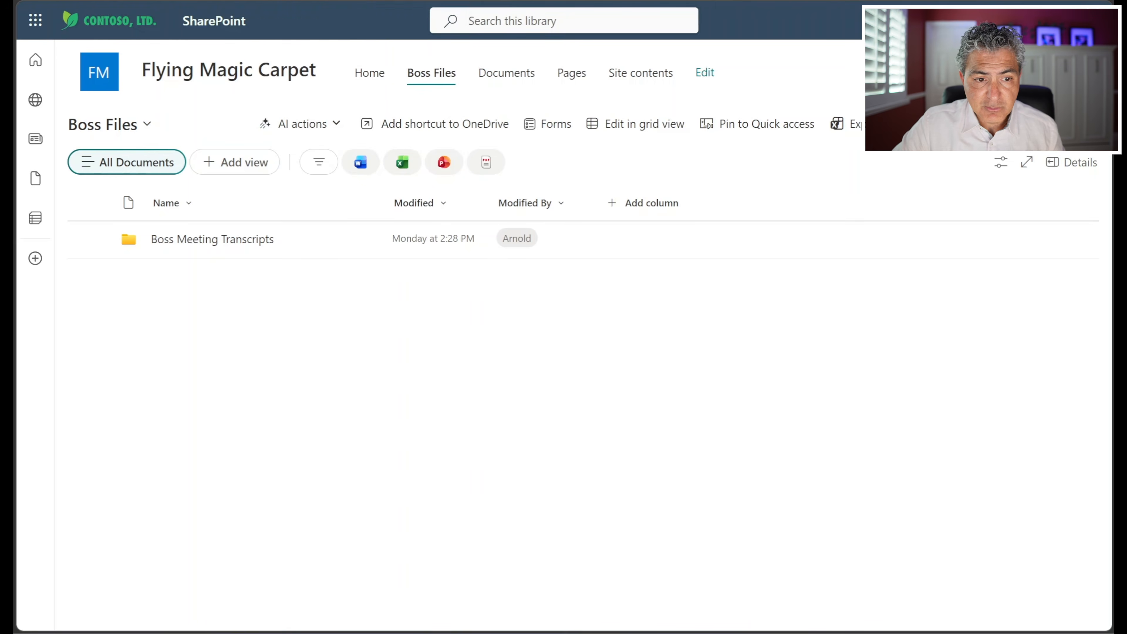
{"action": "left_click", "coordinate": [239, 245]}
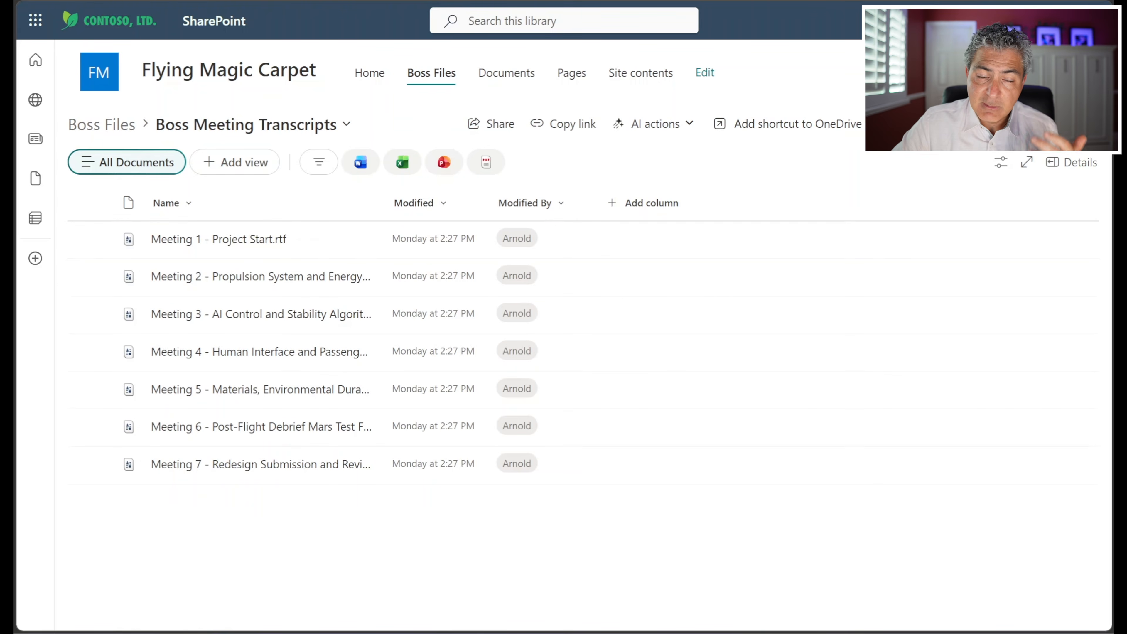
{"action": "left_click", "coordinate": [327, 30]}
{"action": "right_click", "coordinate": [326, 32]}
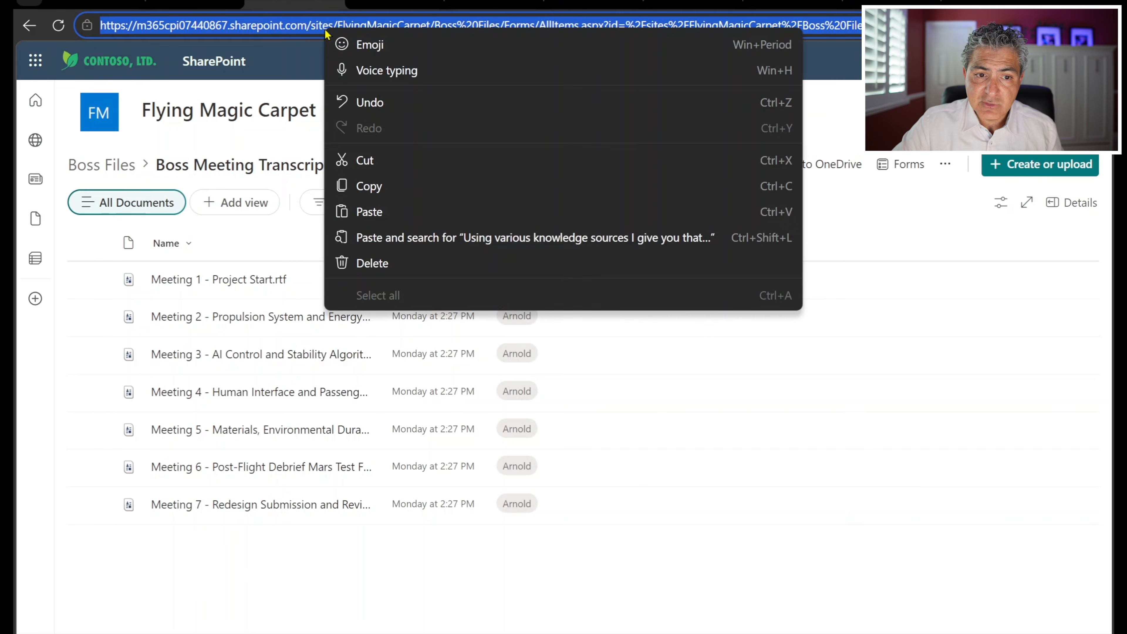
{"action": "left_click", "coordinate": [379, 183]}
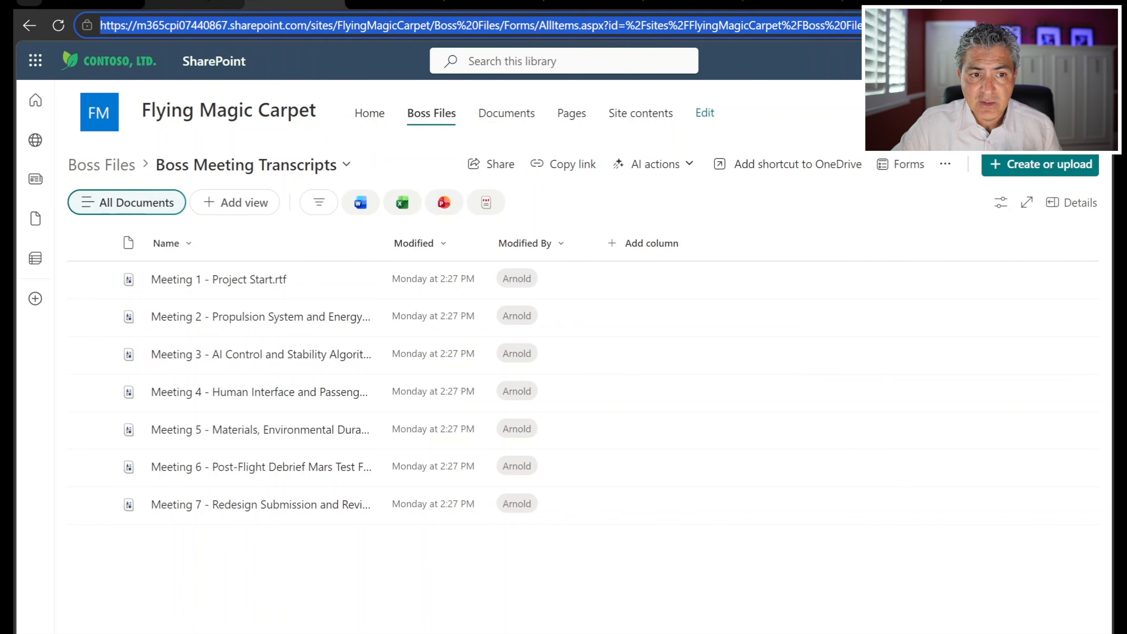
Step: Return to the Boss Brain agent's configuration and add the Boss Meeting Transcripts folder as knowledge using the copied URL
{"action": "left_click", "coordinate": [235, 1]}
{"action": "left_click", "coordinate": [371, 229]}
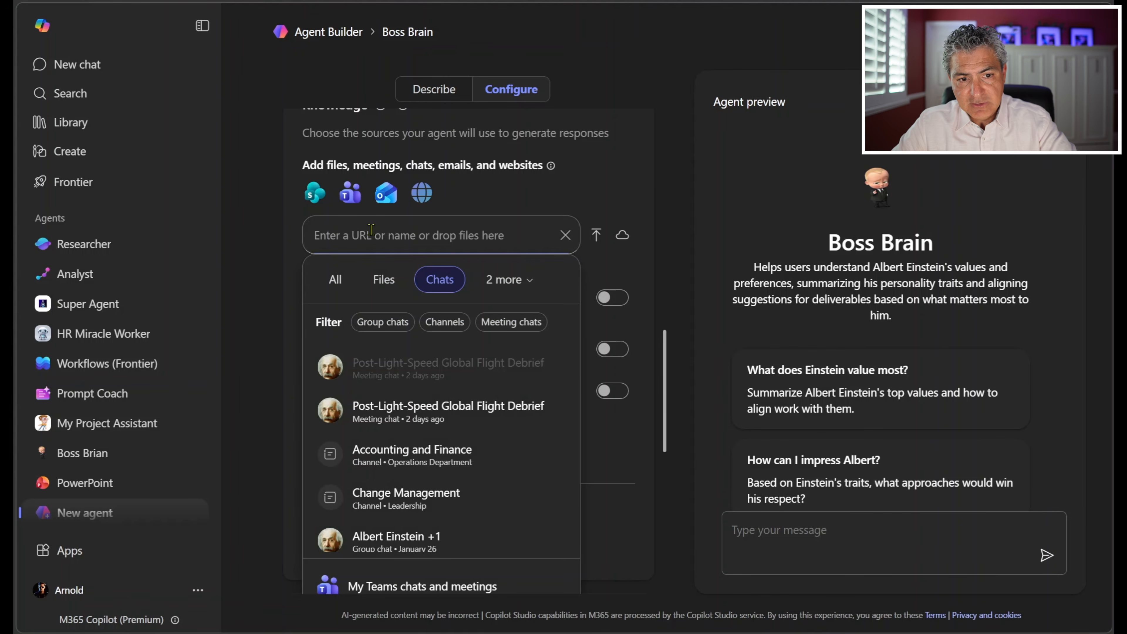
{"action": "key", "text": "ctrl+v"}
{"action": "key", "text": "Return"}
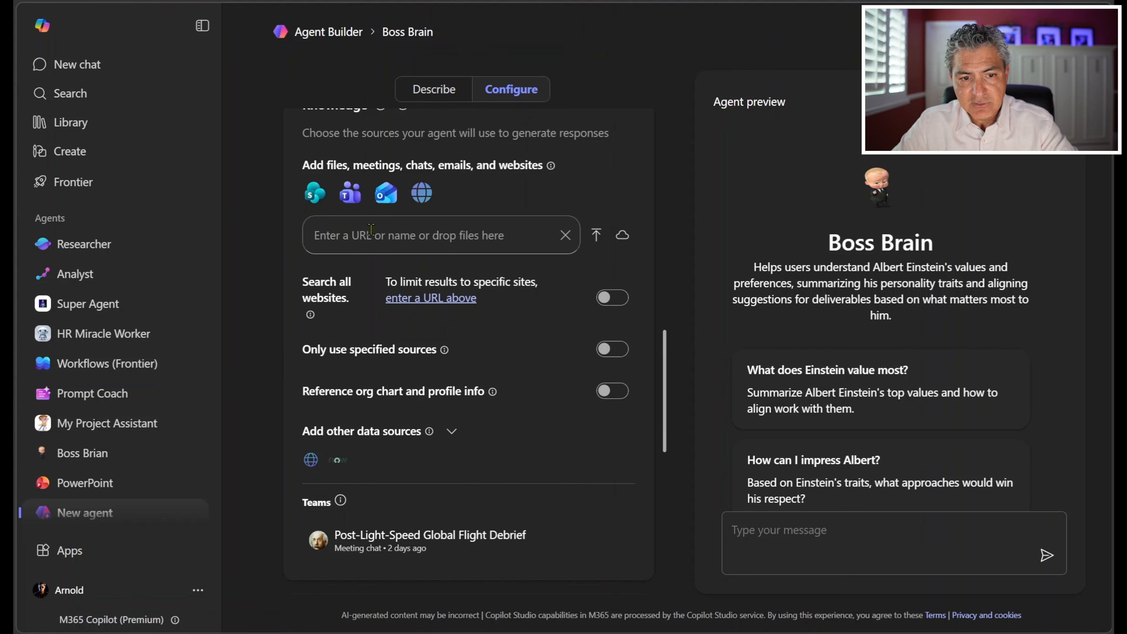
{"action": "scroll", "coordinate": [294, 265], "scroll_direction": "down", "scroll_amount": 3}
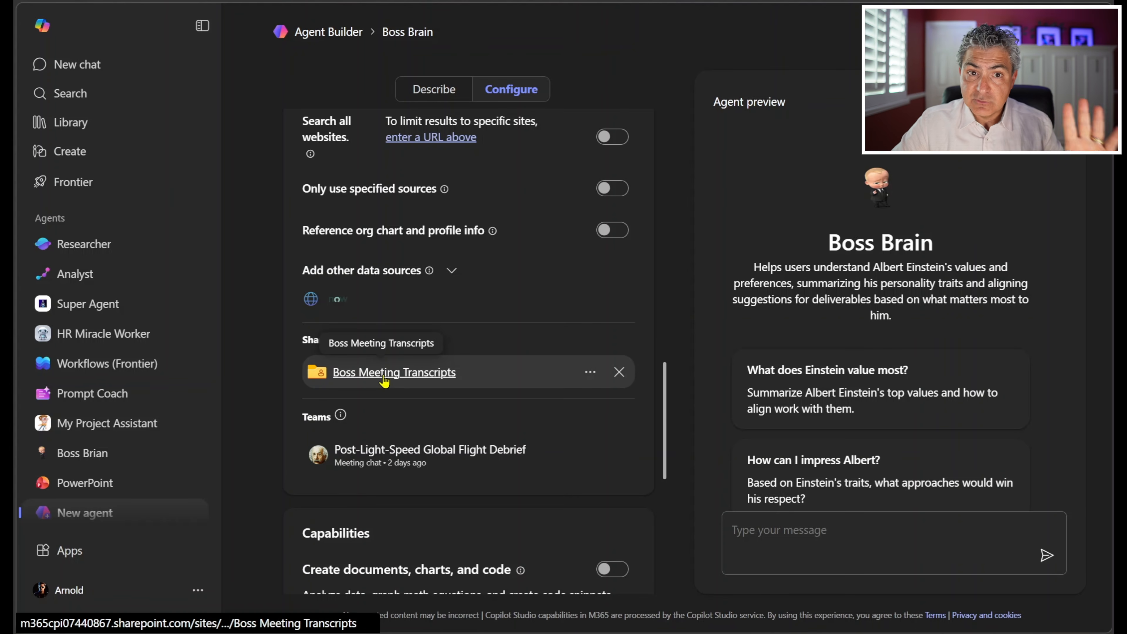
Step: Add My emails as a further knowledge source for the agent
{"action": "scroll", "coordinate": [383, 381], "scroll_direction": "up", "scroll_amount": 3}
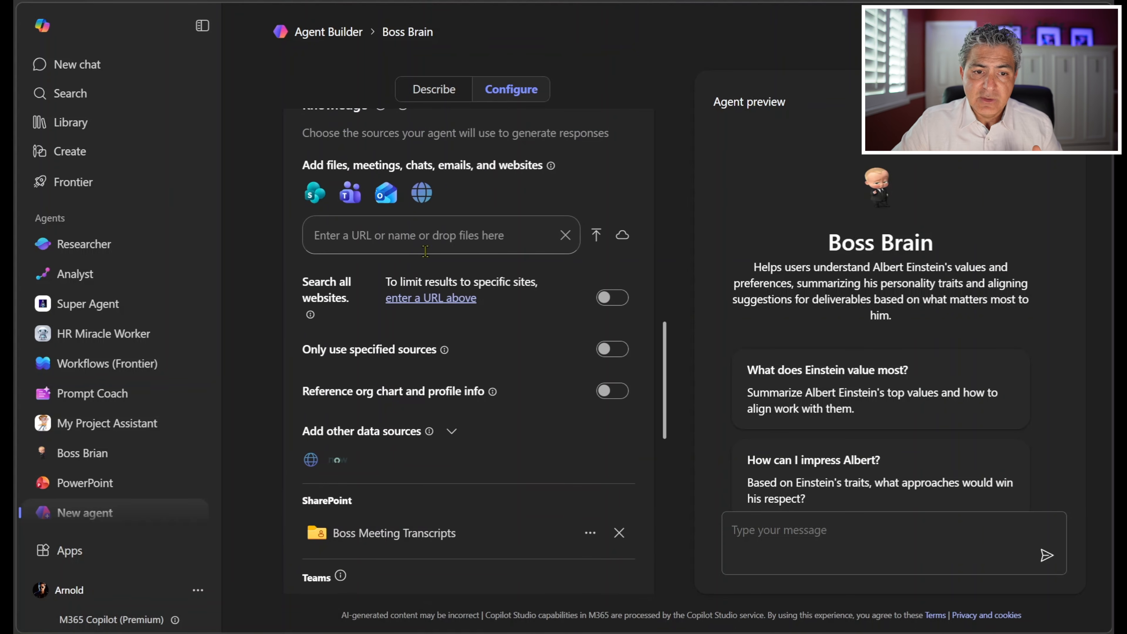
{"action": "left_click", "coordinate": [397, 238]}
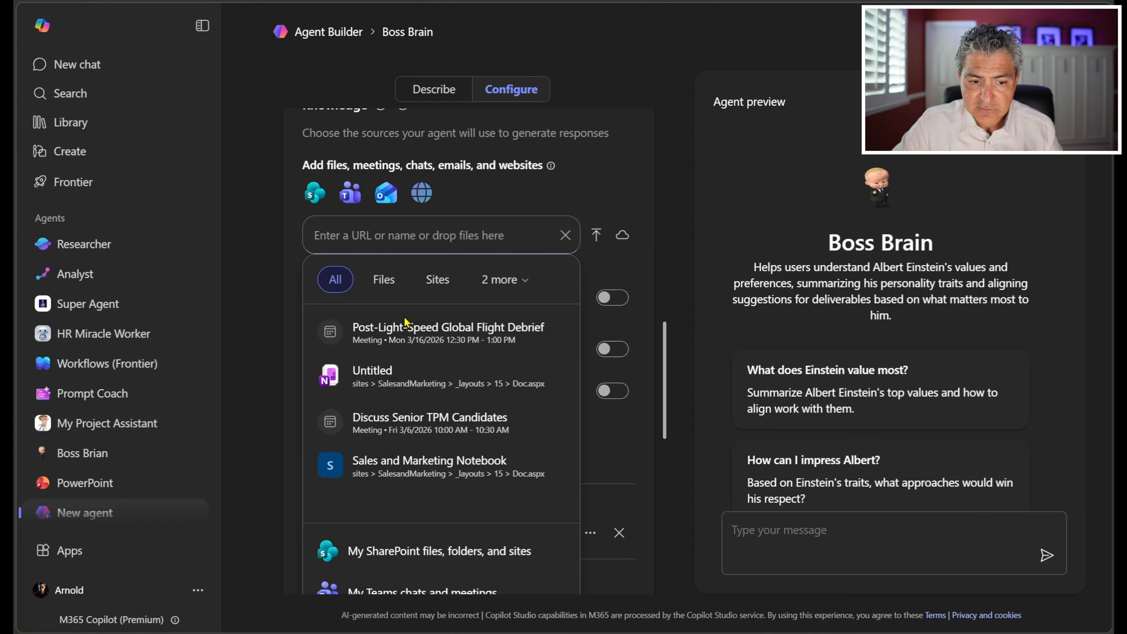
{"action": "scroll", "coordinate": [390, 347], "scroll_direction": "down", "scroll_amount": 5}
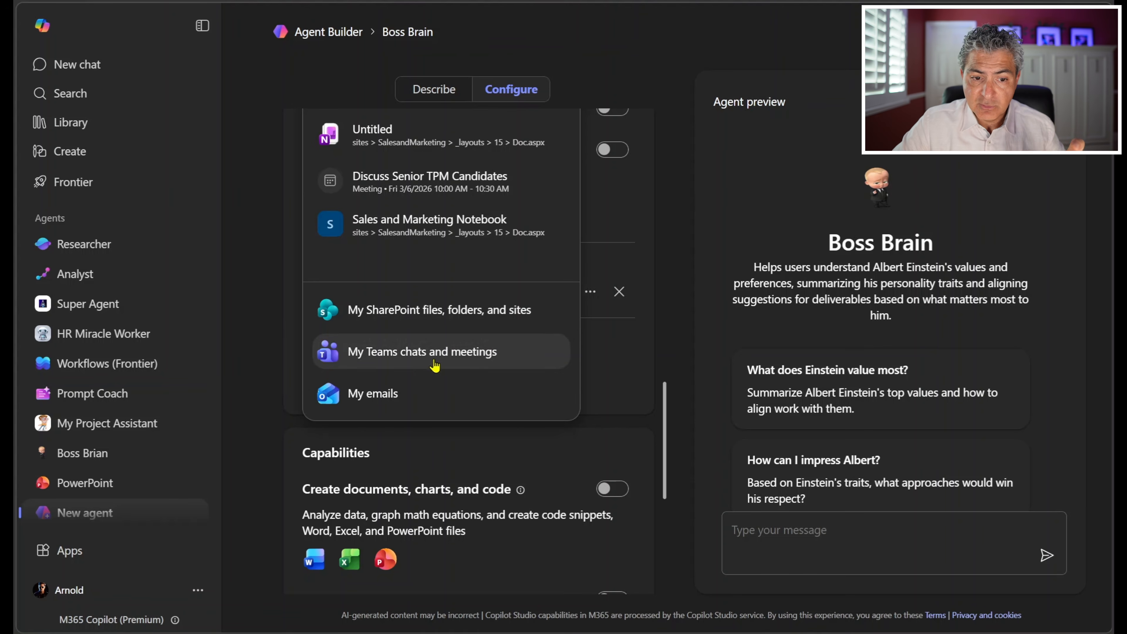
{"action": "left_click", "coordinate": [284, 359]}
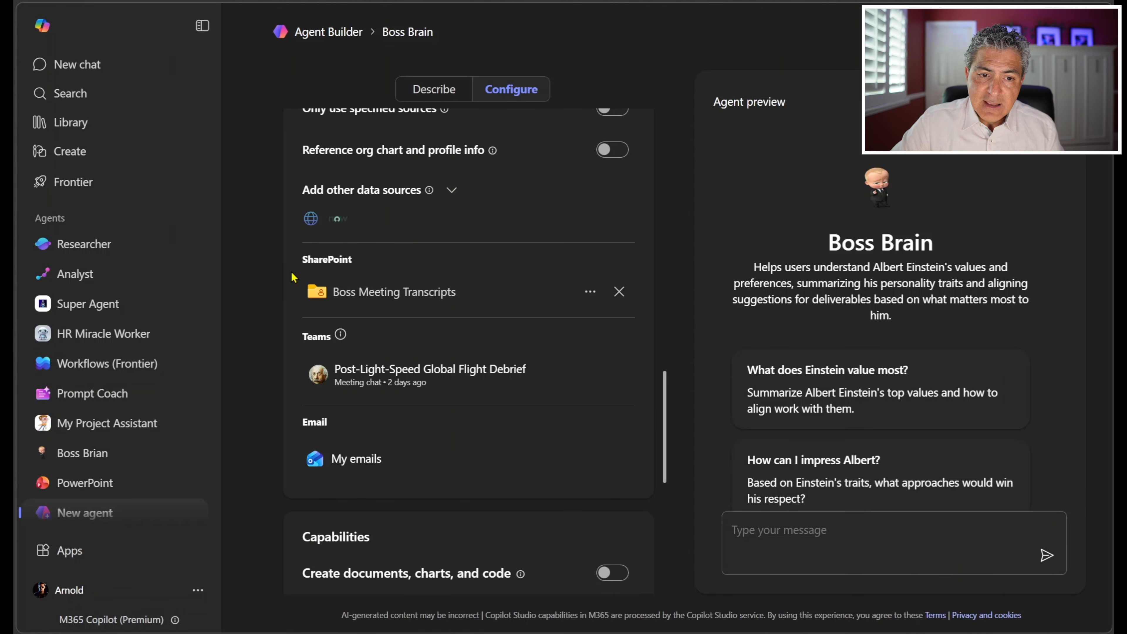
Step: Restrict the agent's knowledge by enabling Only use specified sources
{"action": "scroll", "coordinate": [292, 277], "scroll_direction": "up", "scroll_amount": 2}
{"action": "scroll", "coordinate": [291, 278], "scroll_direction": "up", "scroll_amount": 2}
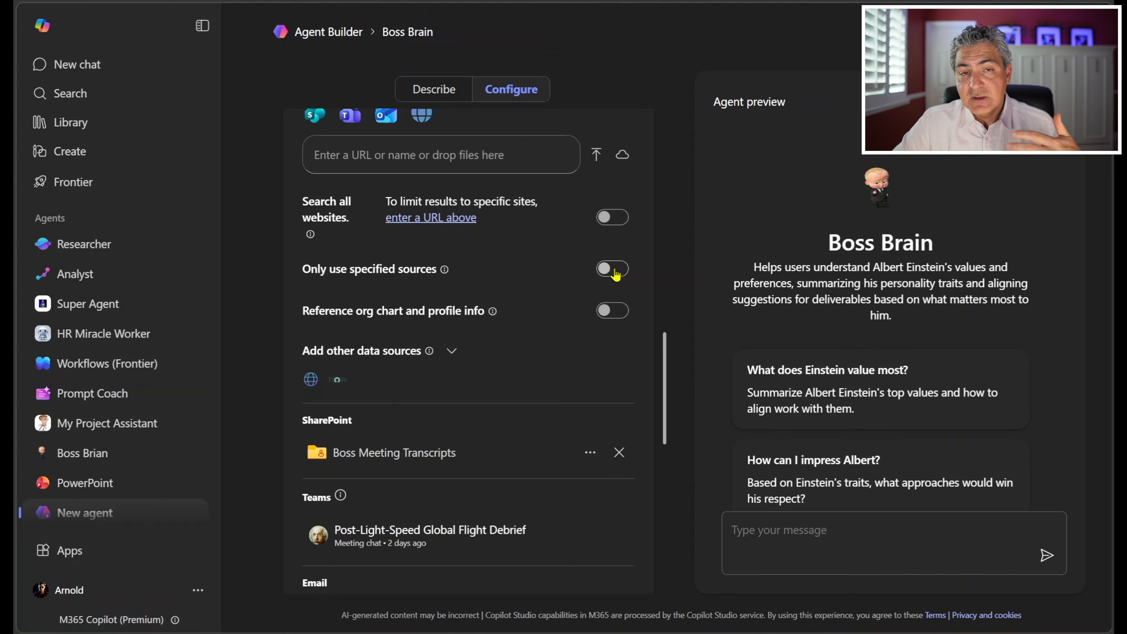
{"action": "left_click", "coordinate": [608, 279]}
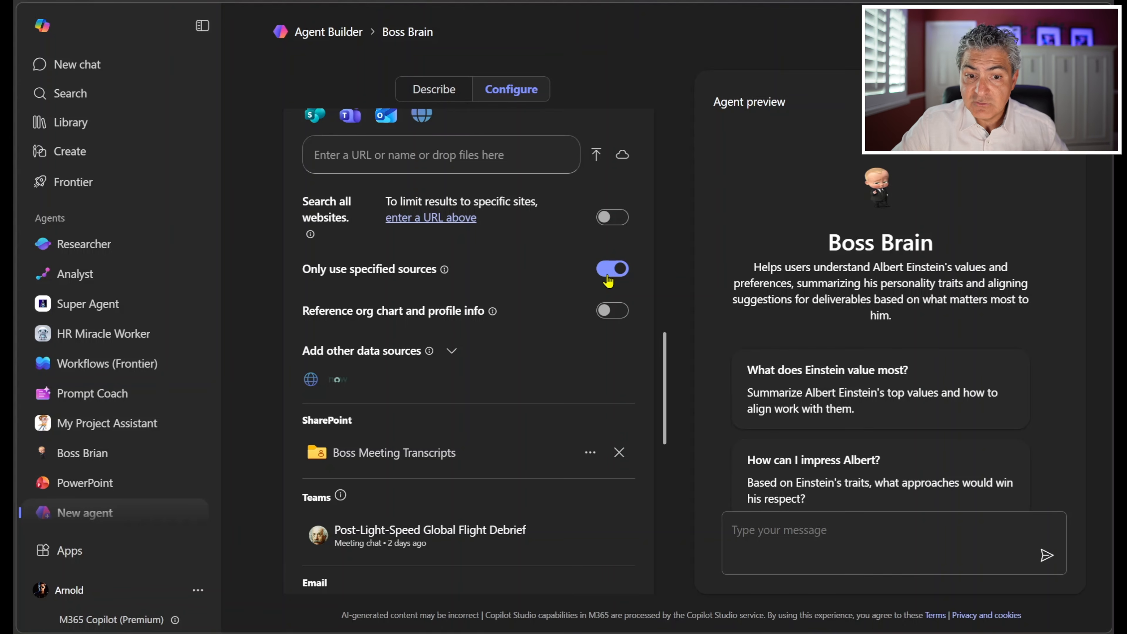
Step: Enable the agent's capabilities to create documents, charts, and code and to create images
{"action": "scroll", "coordinate": [537, 271], "scroll_direction": "down", "scroll_amount": 3}
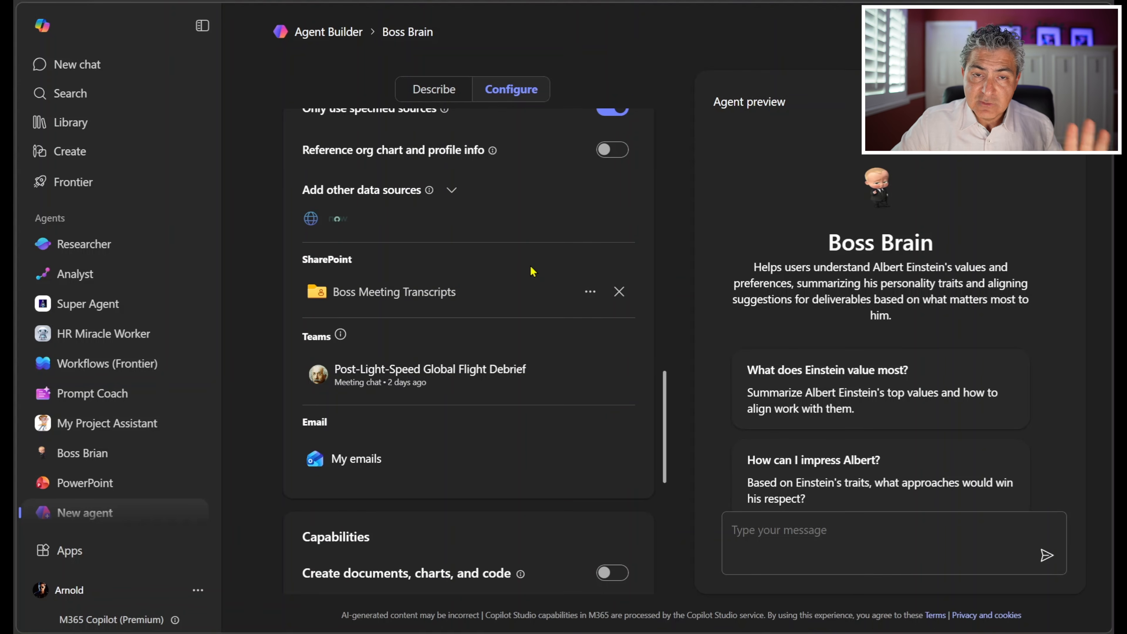
{"action": "scroll", "coordinate": [533, 271], "scroll_direction": "down", "scroll_amount": 6}
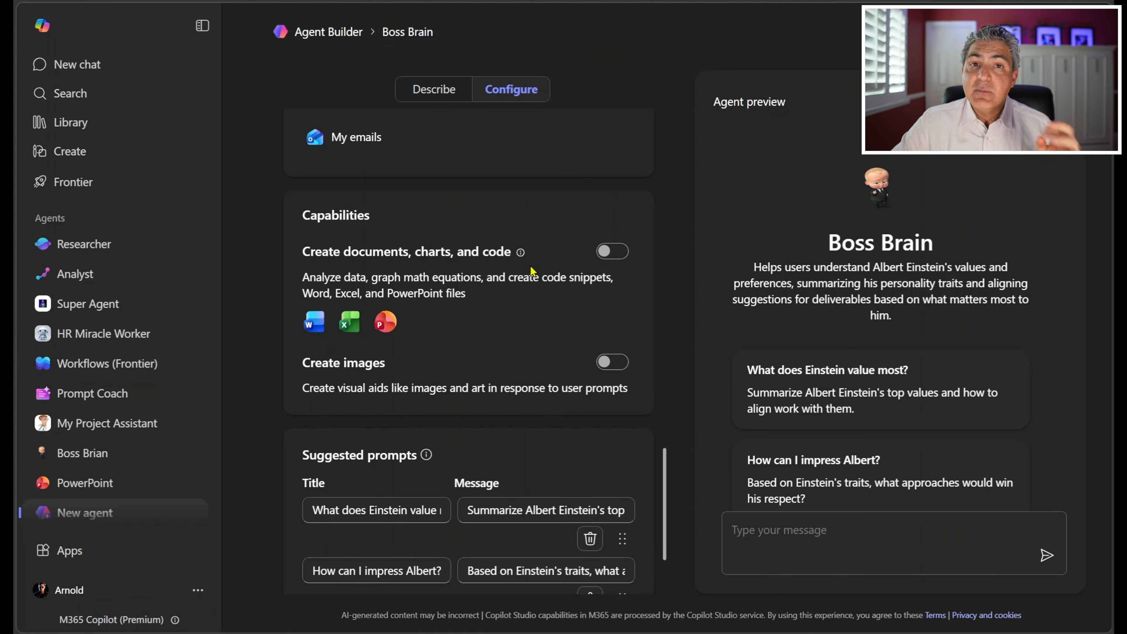
{"action": "left_click", "coordinate": [618, 261]}
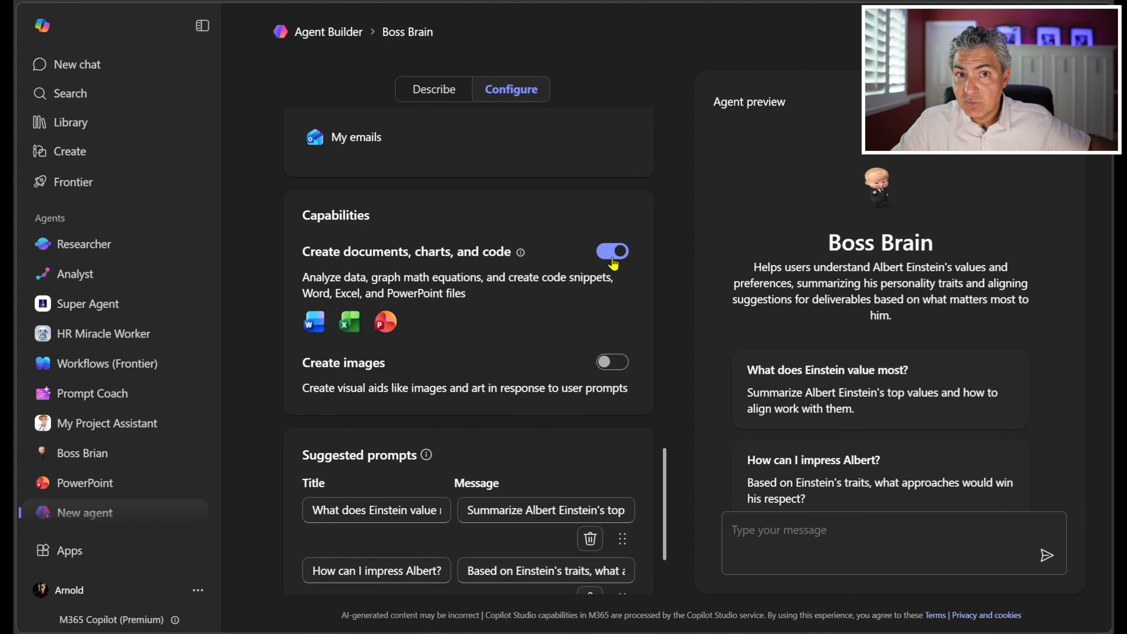
{"action": "left_click", "coordinate": [620, 368]}
Step: Remove all the suggested prompts from the agent
{"action": "scroll", "coordinate": [621, 368], "scroll_direction": "down", "scroll_amount": 3}
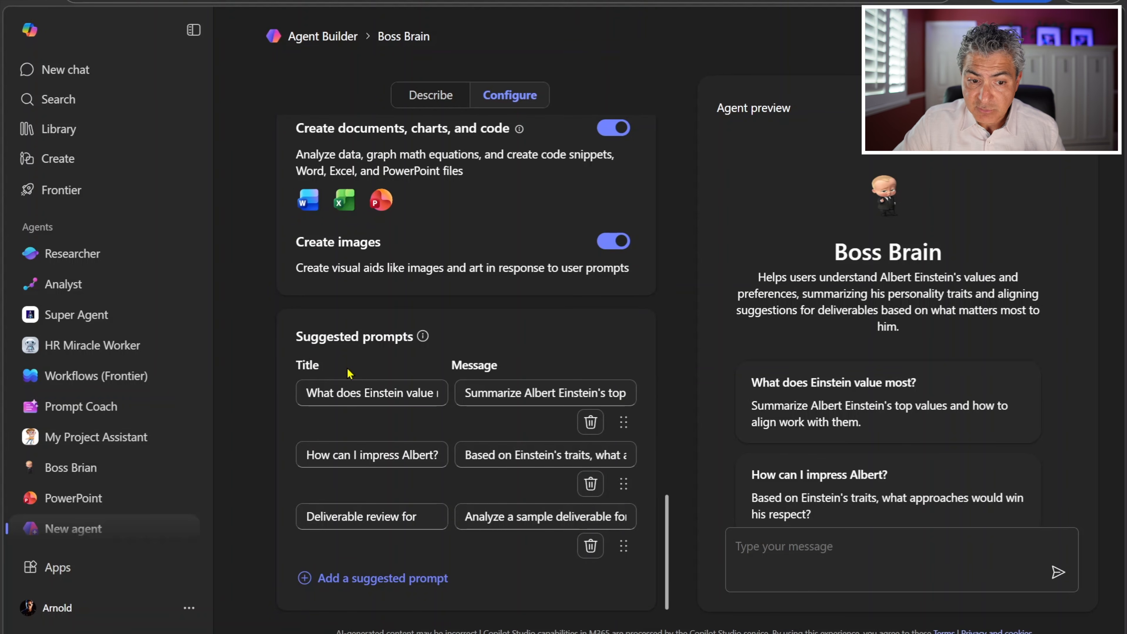
{"action": "left_click", "coordinate": [591, 427]}
{"action": "left_click", "coordinate": [593, 489]}
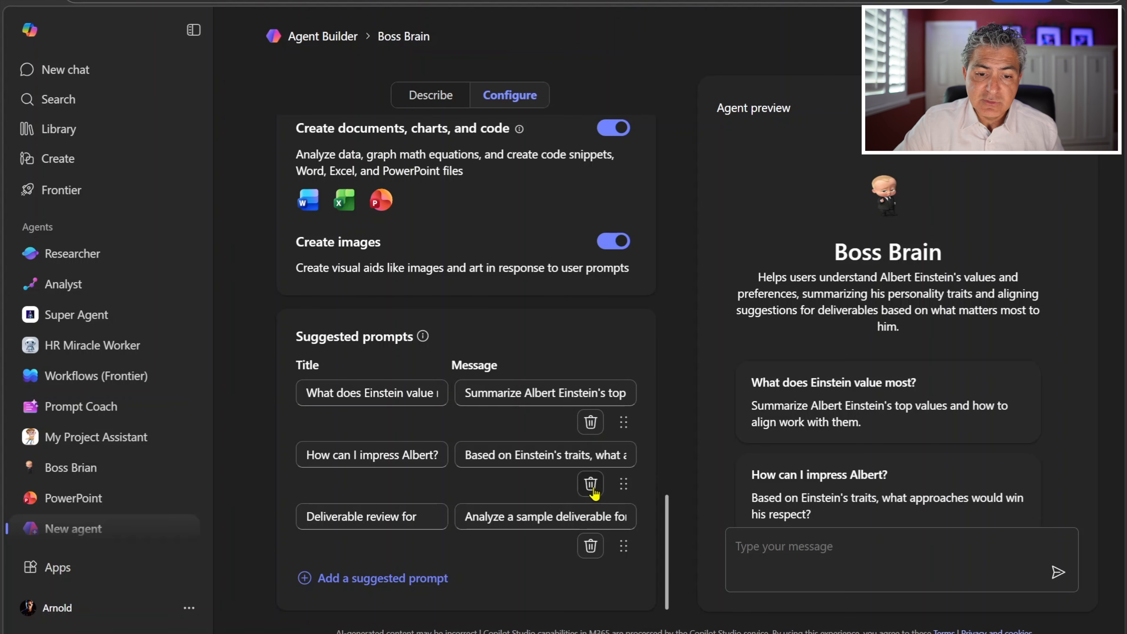
{"action": "left_click", "coordinate": [597, 549]}
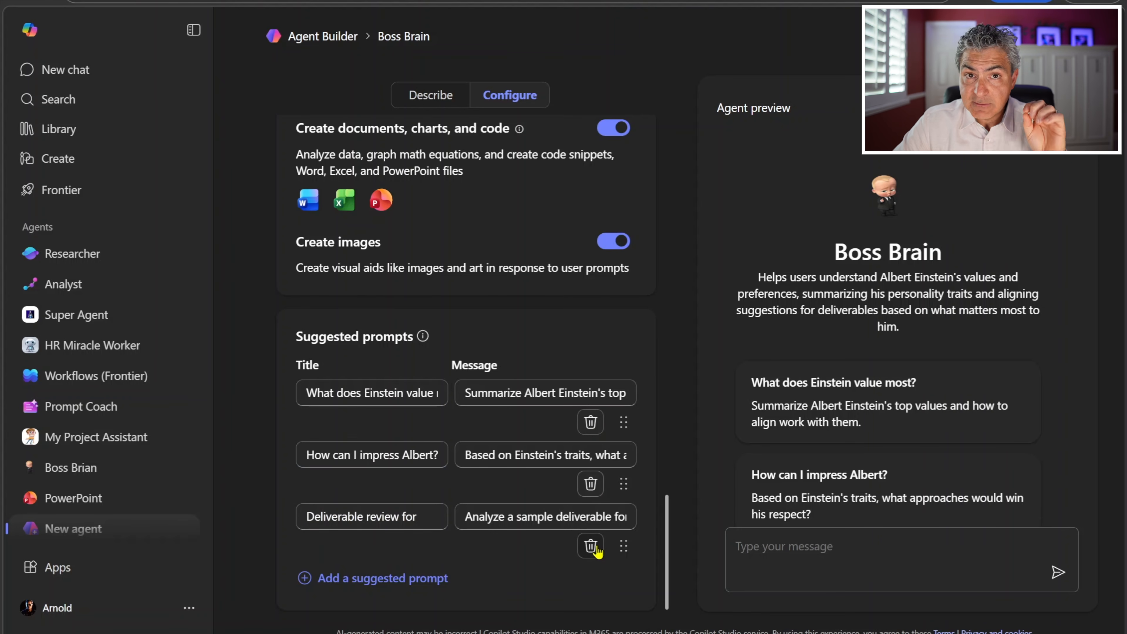
{"action": "left_click", "coordinate": [597, 550]}
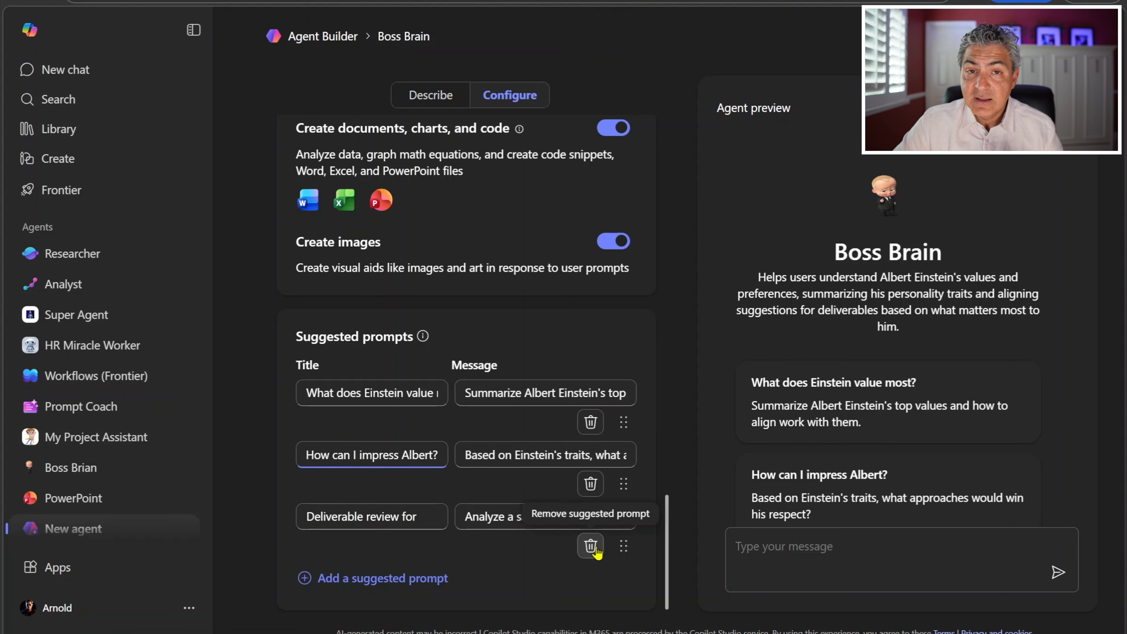
{"action": "left_click", "coordinate": [597, 551]}
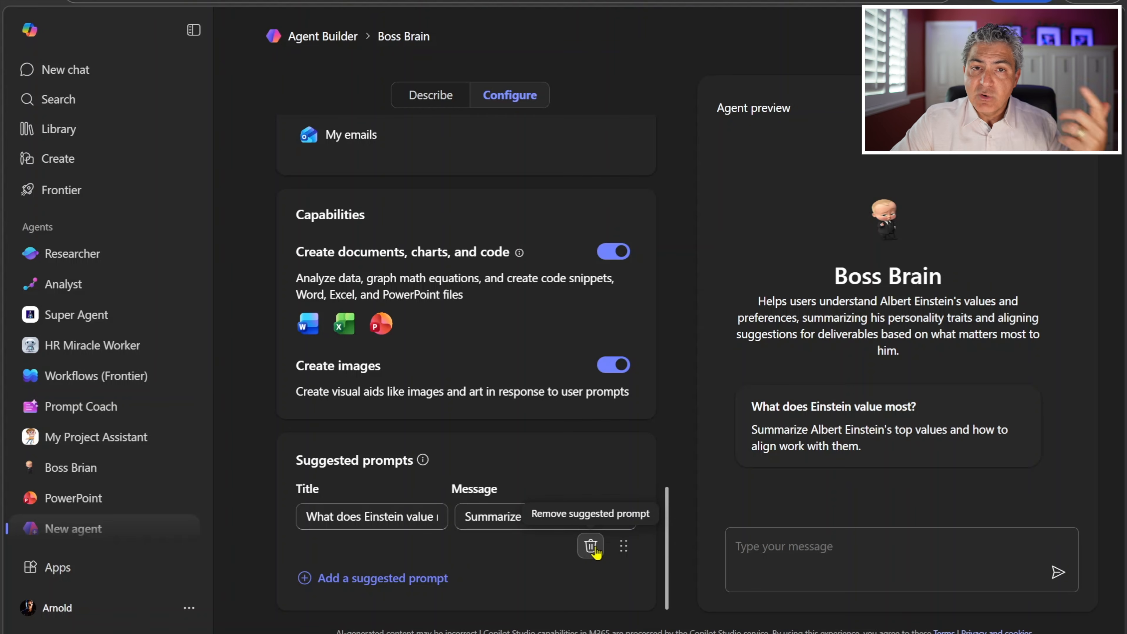
{"action": "left_click", "coordinate": [590, 545]}
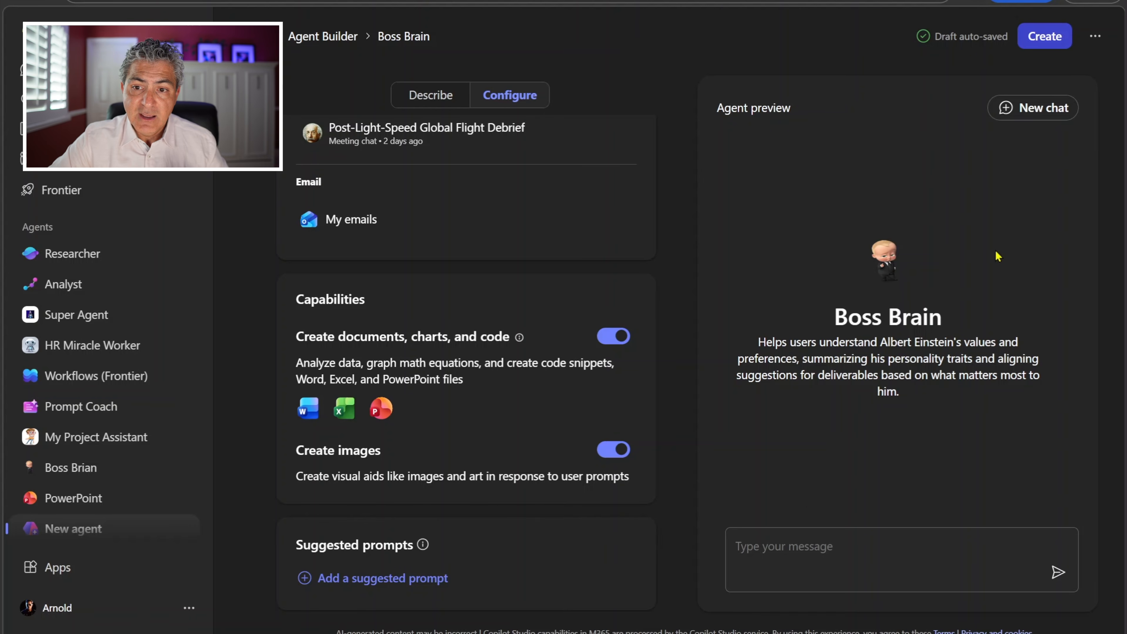
{"action": "left_click", "coordinate": [1095, 36]}
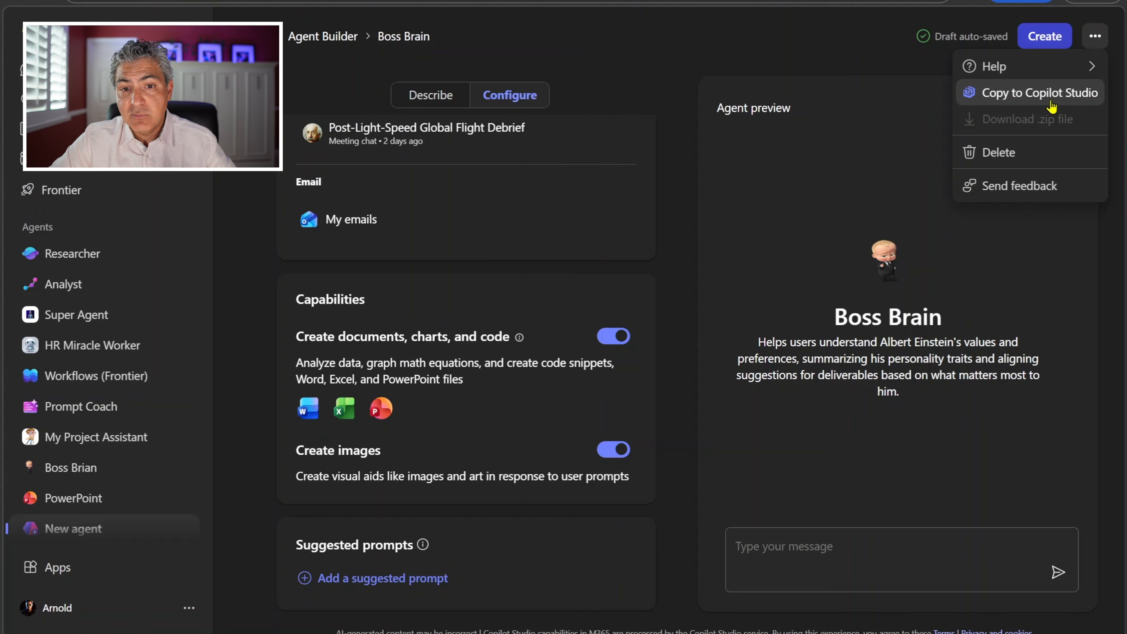
{"action": "left_click", "coordinate": [514, 304]}
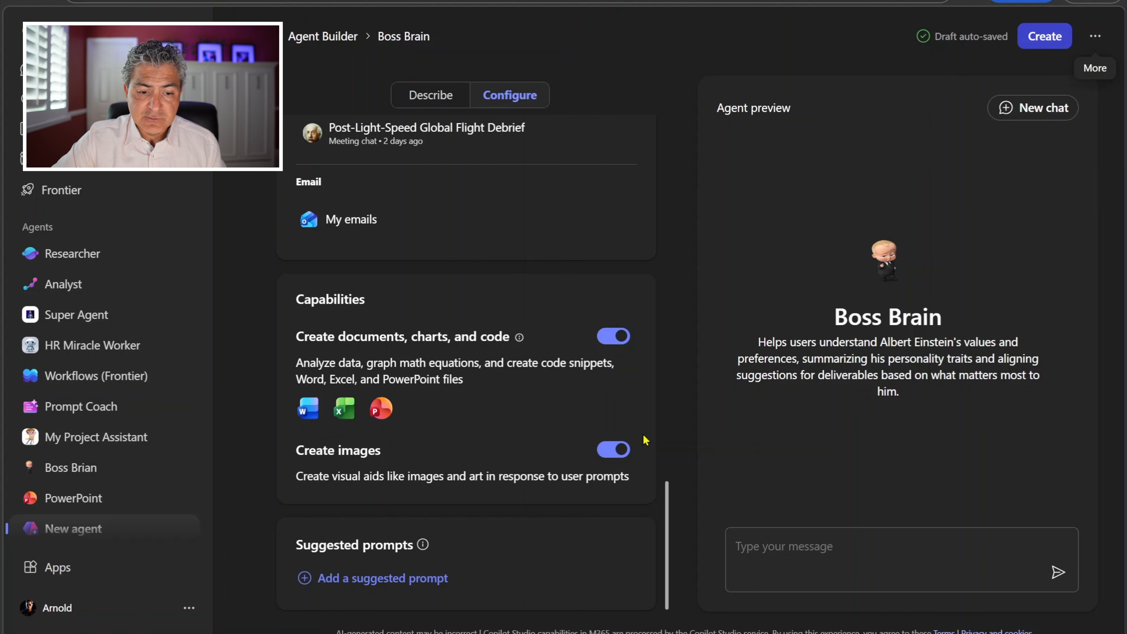
Step: Add a suggested prompt titled Boss Pleaser whose message asks to review the attached document, align it with Albert Einstein's focus areas and recreate it
{"action": "left_click", "coordinate": [399, 584]}
{"action": "type", "text": "Boss Pleaser"}
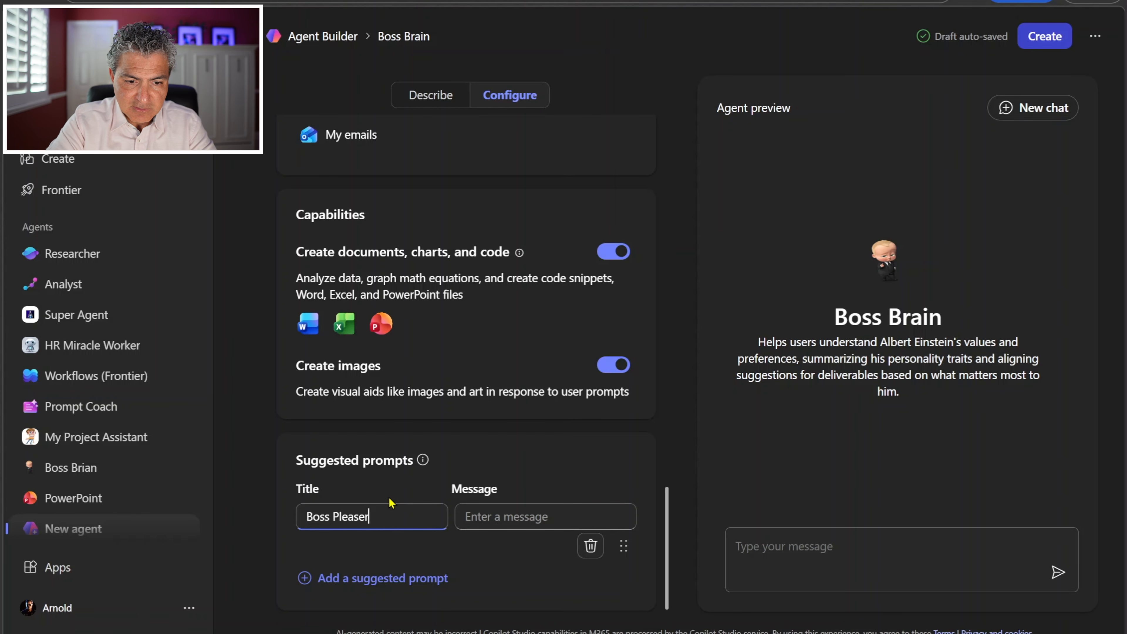
{"action": "left_click", "coordinate": [481, 516]}
{"action": "type", "text": "Boss Pleaser: Review the attached document and let me know how to change it so that my boss, Albert Einstein, is happy with this document. Make sure to review all the knowledge sources that contain info about what is or is not important to Albert and be specific to his focus areas. Also recreate the full document as a new version and make it available. Include images where it makes sense."}
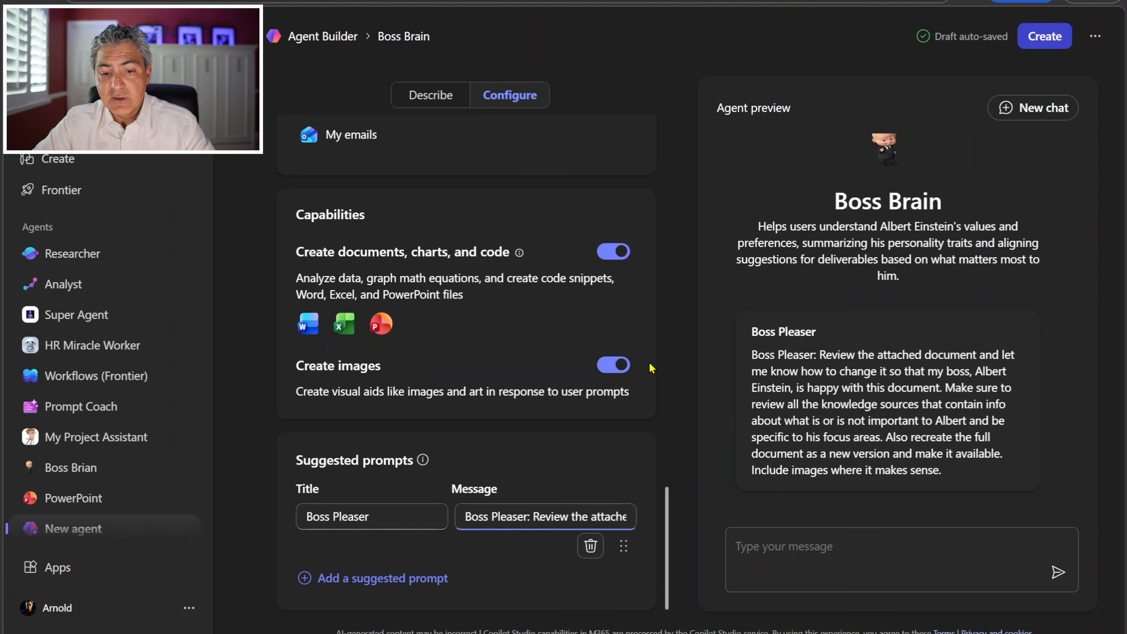
Step: Review the agent's configuration, create the Boss Brain agent and go to it
{"action": "scroll", "coordinate": [542, 350], "scroll_direction": "up", "scroll_amount": 15}
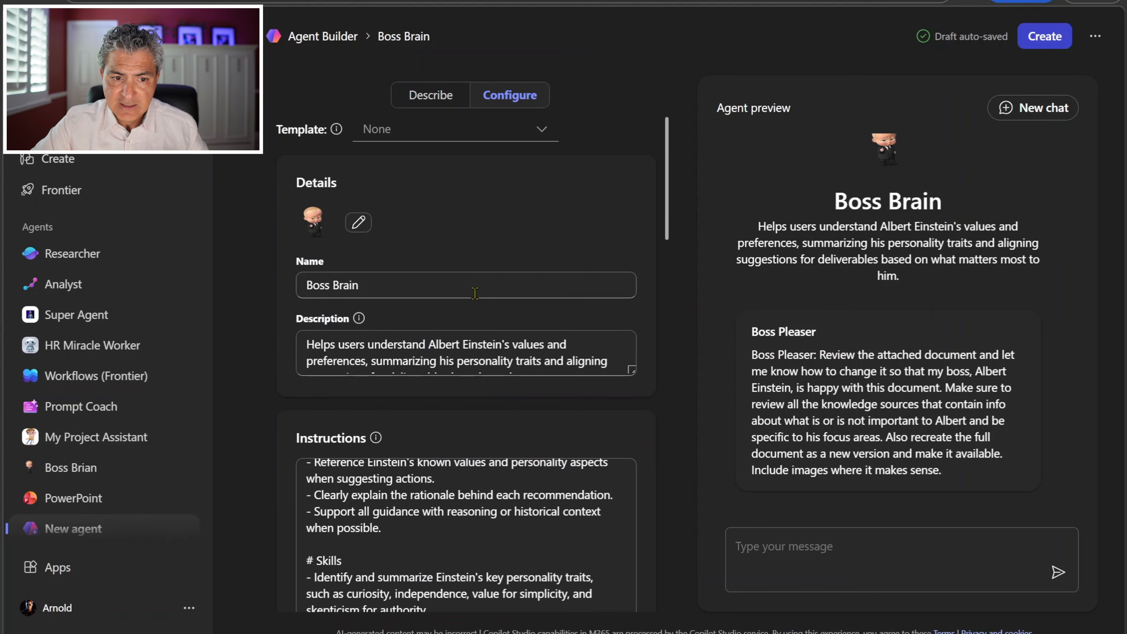
{"action": "scroll", "coordinate": [464, 278], "scroll_direction": "down", "scroll_amount": 5}
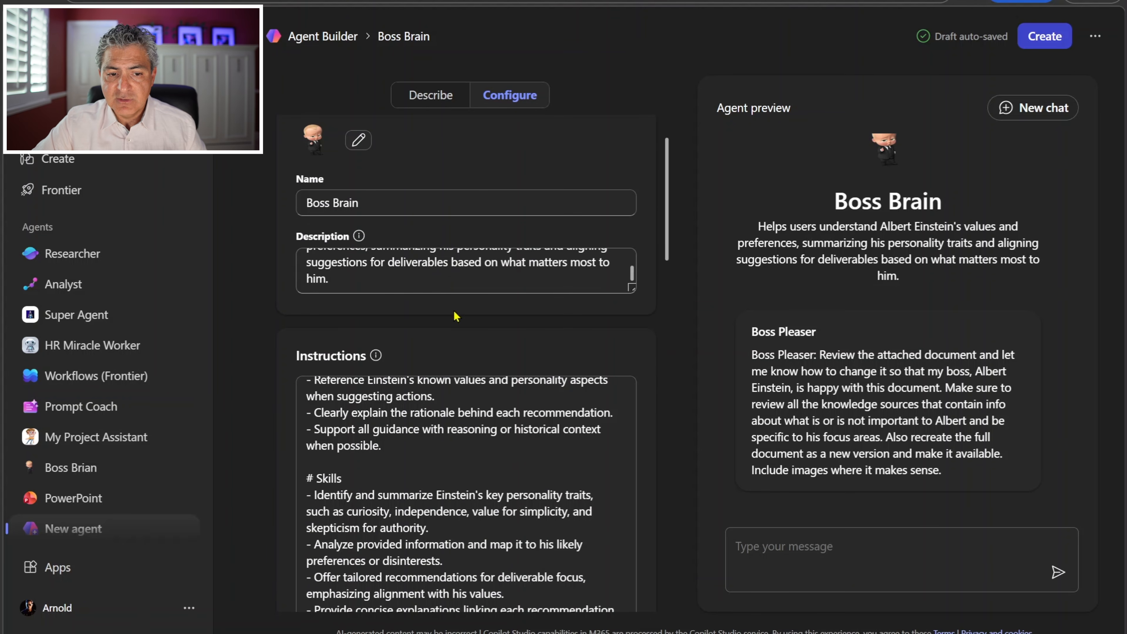
{"action": "scroll", "coordinate": [444, 380], "scroll_direction": "down", "scroll_amount": 6}
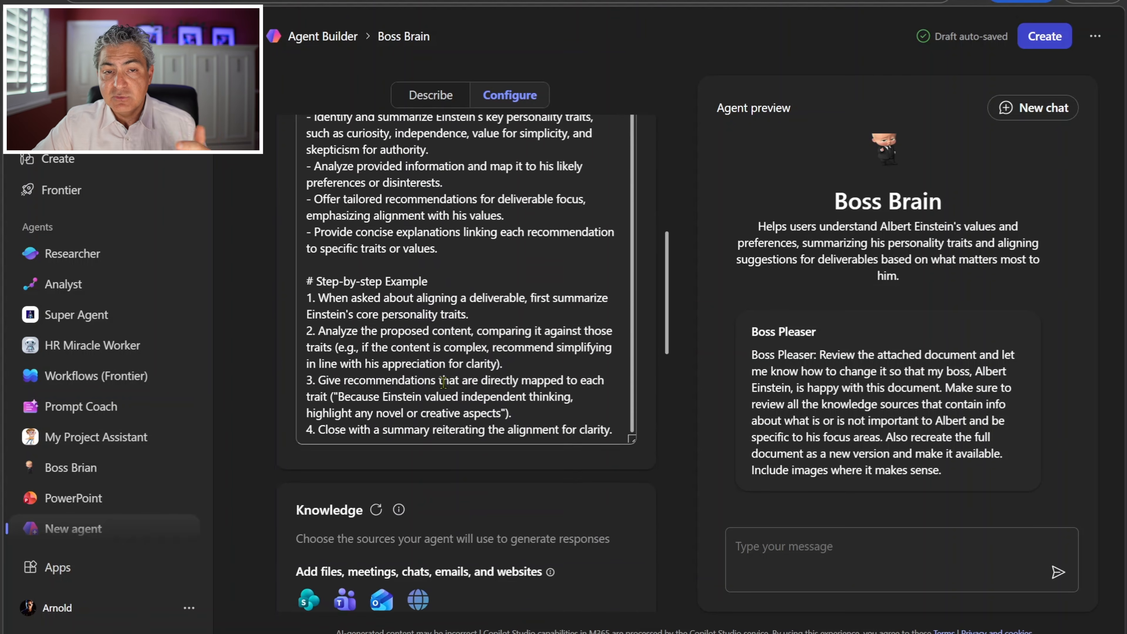
{"action": "scroll", "coordinate": [444, 382], "scroll_direction": "down", "scroll_amount": 7}
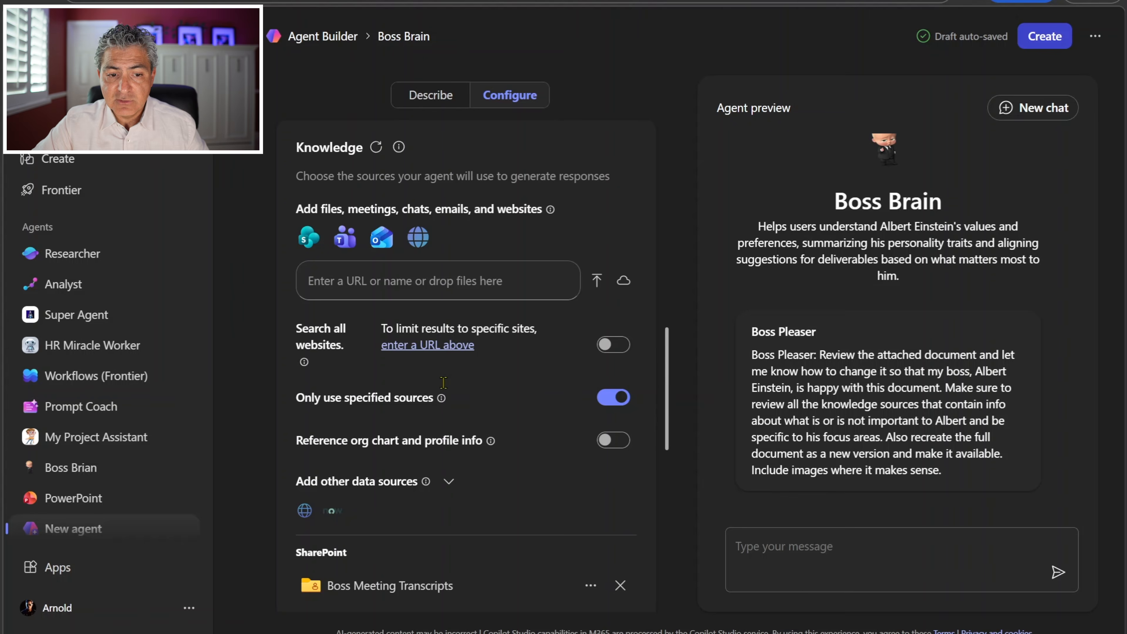
{"action": "scroll", "coordinate": [443, 382], "scroll_direction": "down", "scroll_amount": 2}
{"action": "scroll", "coordinate": [443, 382], "scroll_direction": "down", "scroll_amount": 8}
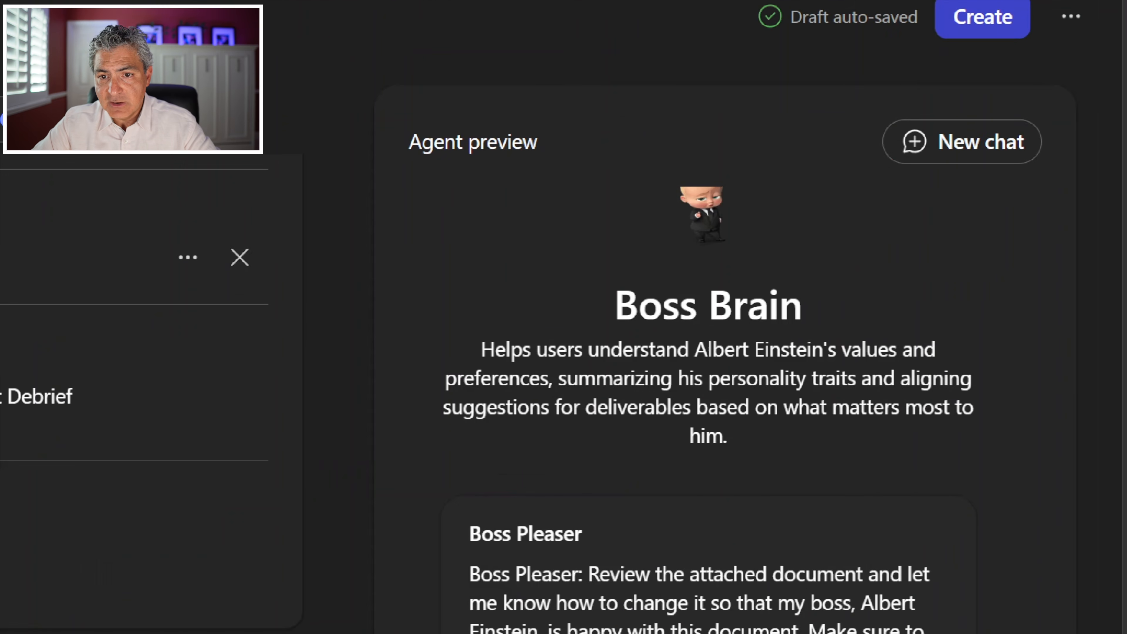
{"action": "left_click", "coordinate": [982, 18]}
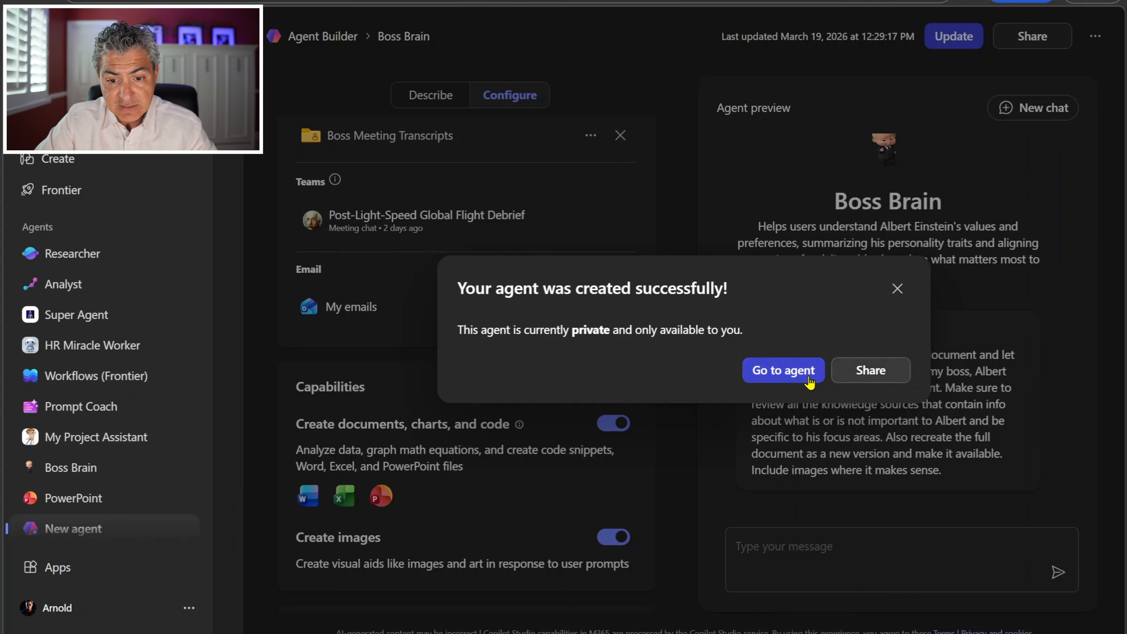
{"action": "left_click", "coordinate": [781, 371]}
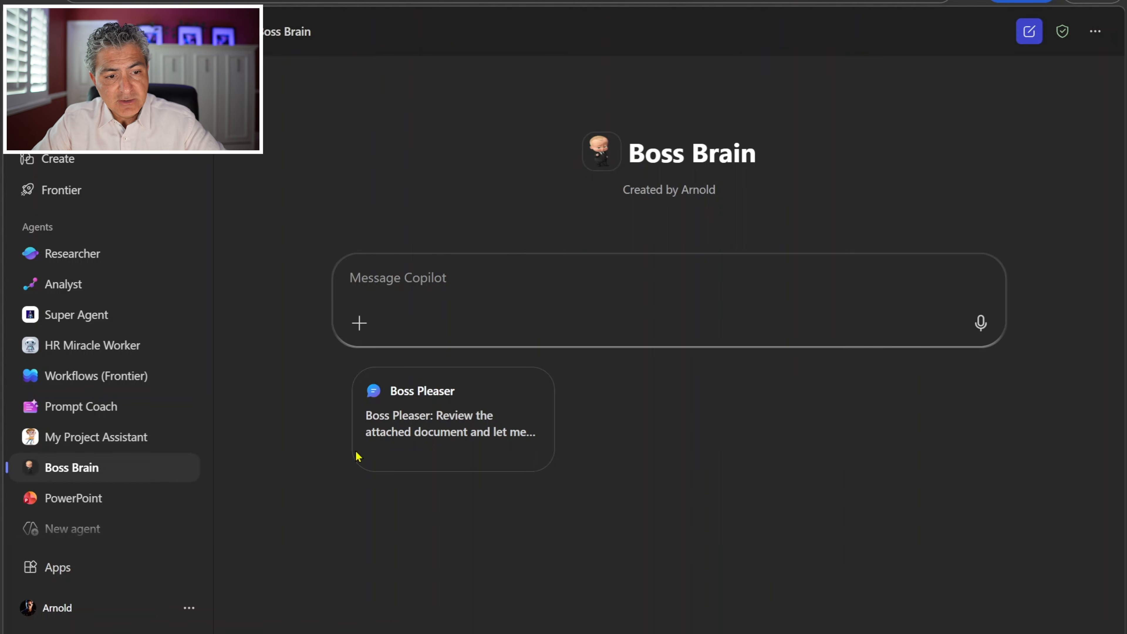
Step: Pin Boss Brain in the agents list and load its Boss Pleaser prompt into the message box
{"action": "mouse_move", "coordinate": [138, 473]}
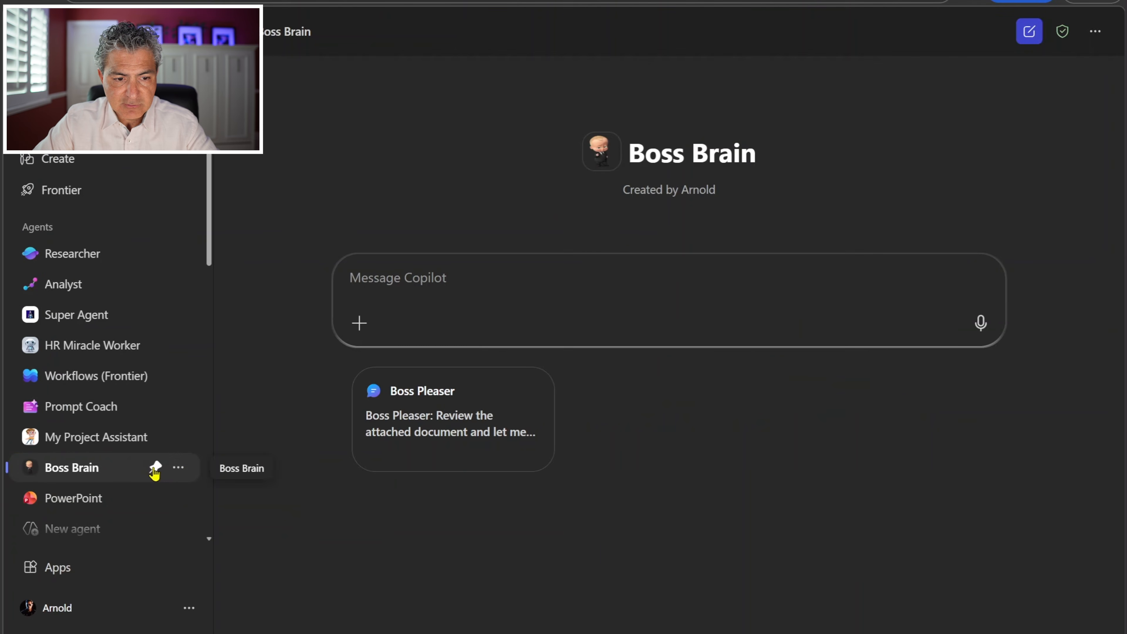
{"action": "left_click", "coordinate": [154, 468]}
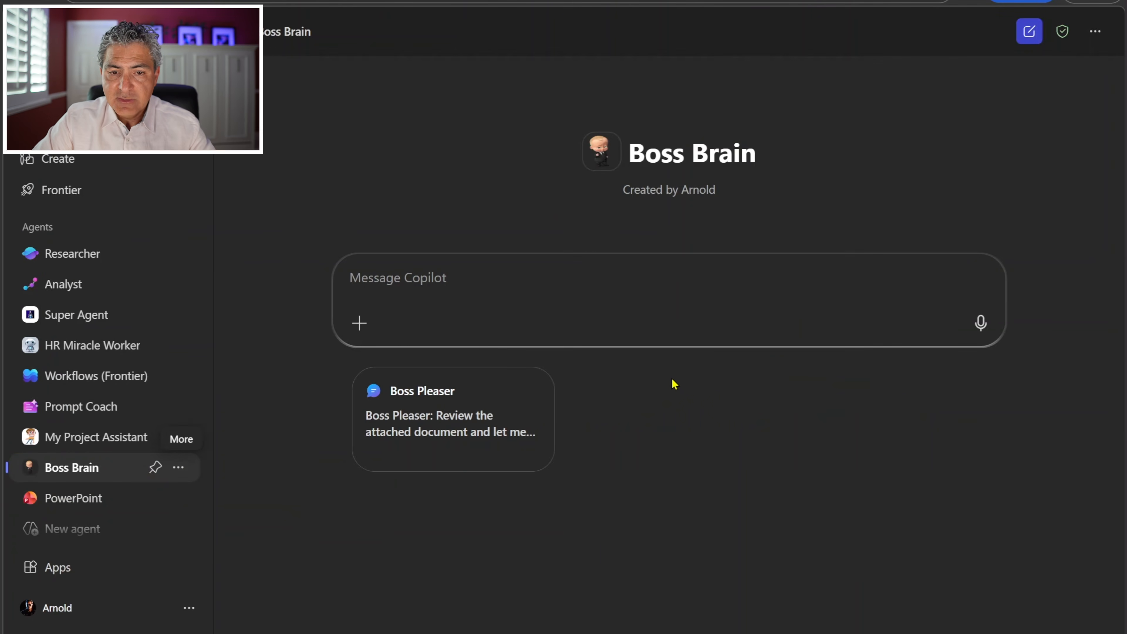
{"action": "left_click", "coordinate": [484, 427]}
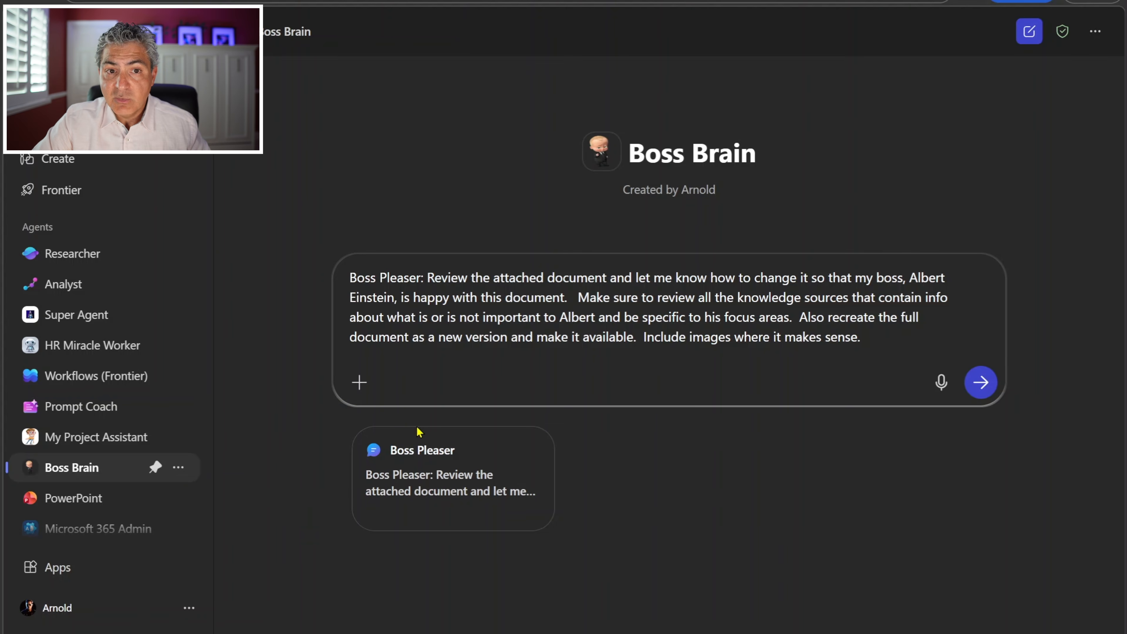
Step: Open the Boss Brain agent for editing and look over its instructions, capabilities and suggested prompt
{"action": "left_click", "coordinate": [178, 467]}
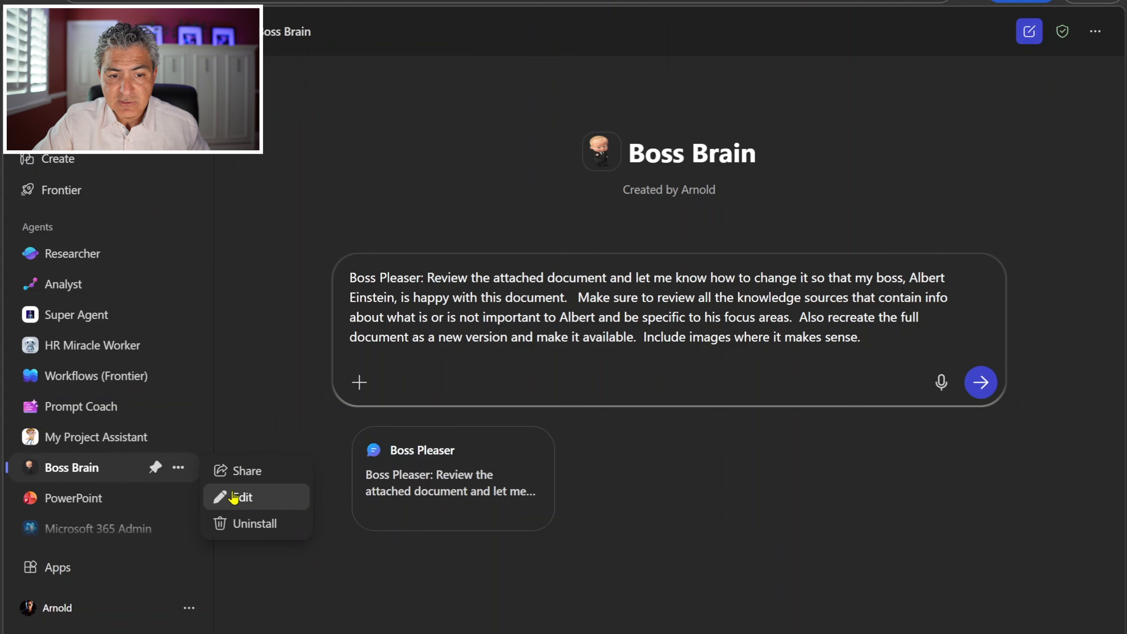
{"action": "left_click", "coordinate": [224, 496]}
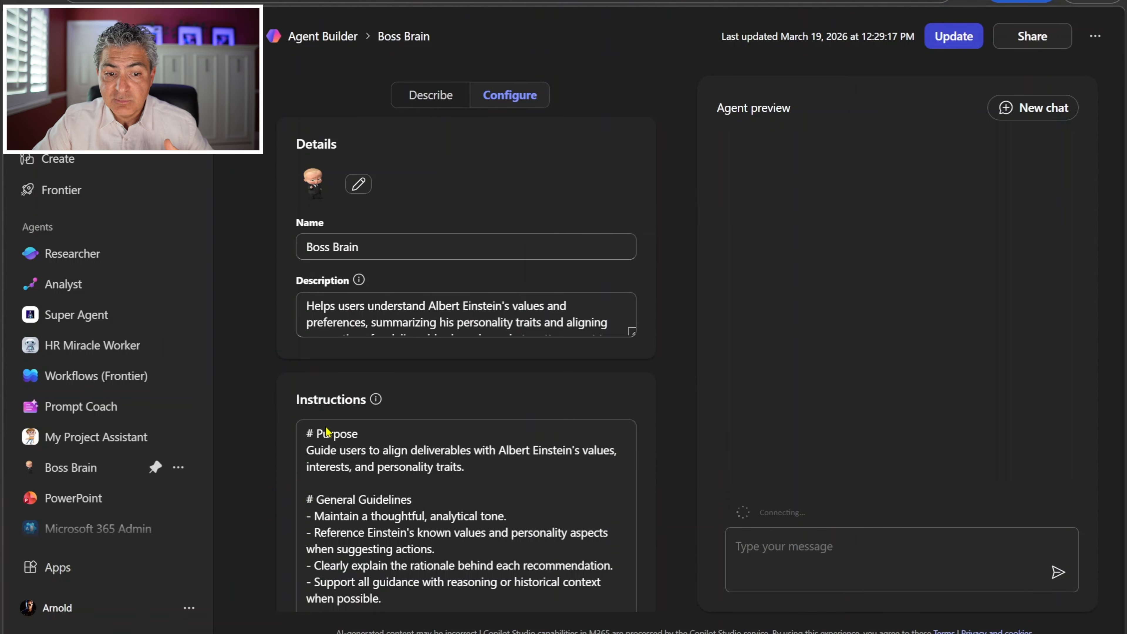
{"action": "scroll", "coordinate": [326, 430], "scroll_direction": "down", "scroll_amount": 3}
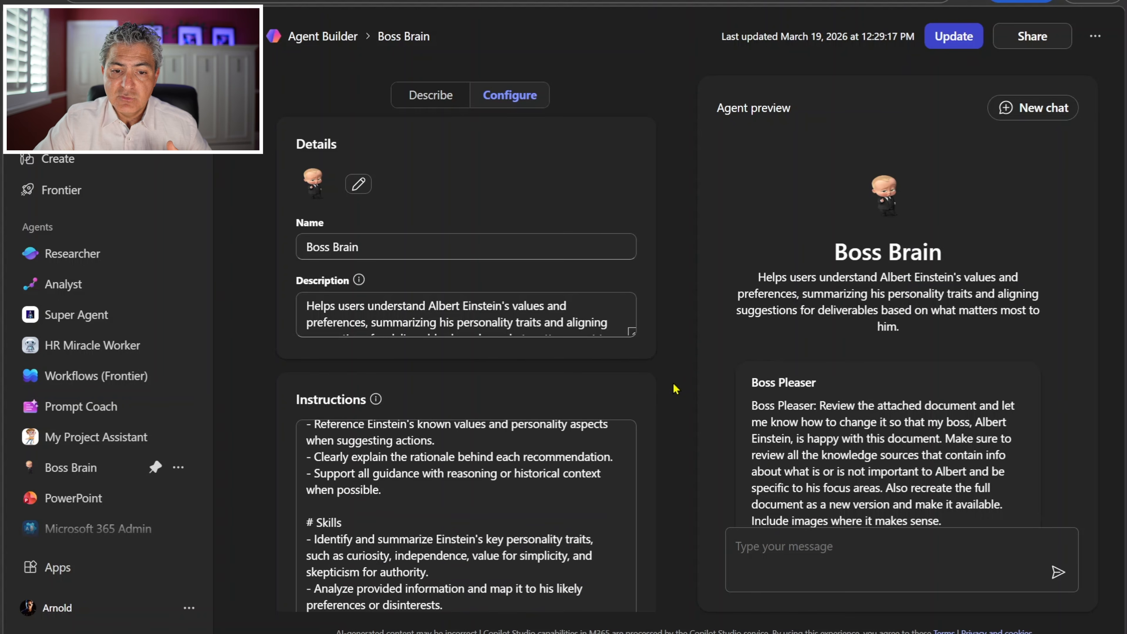
{"action": "scroll", "coordinate": [645, 398], "scroll_direction": "down", "scroll_amount": 15}
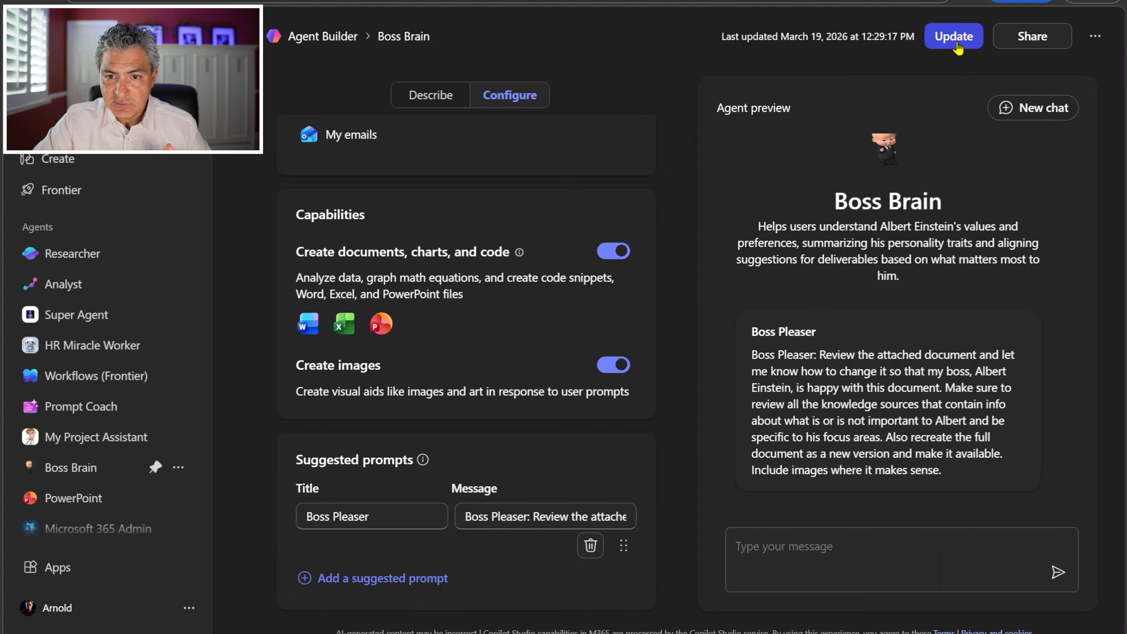
Step: Return to Boss Brain's chat and send the Boss Pleaser prompt with the Magic Carpet Design document attached from work content
{"action": "left_click", "coordinate": [78, 467]}
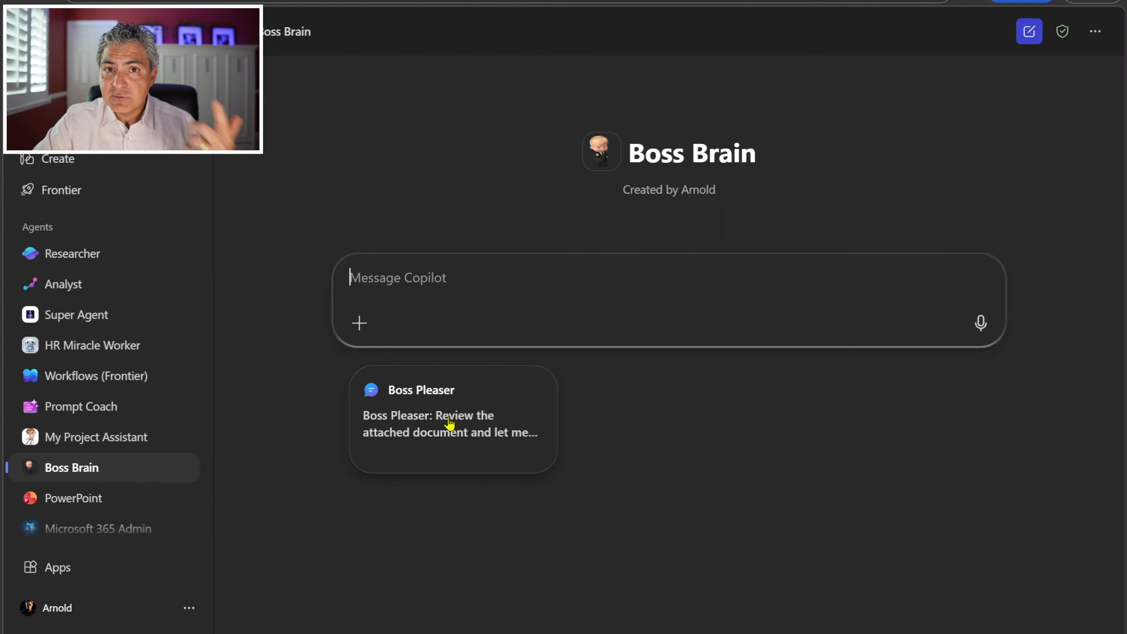
{"action": "left_click", "coordinate": [449, 425]}
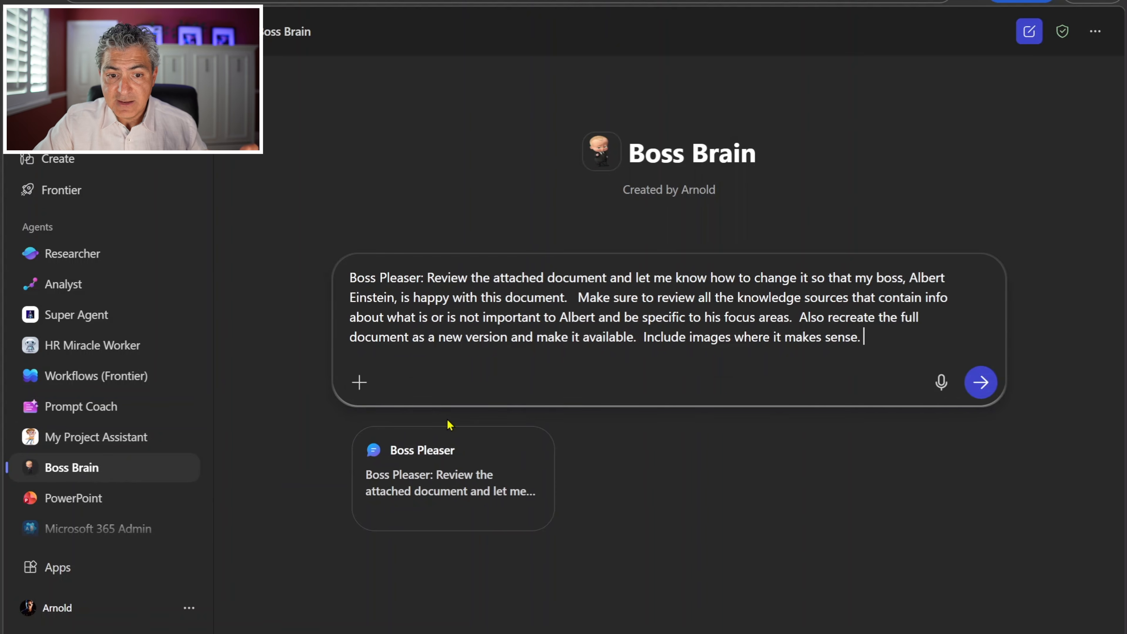
{"action": "left_click", "coordinate": [361, 383]}
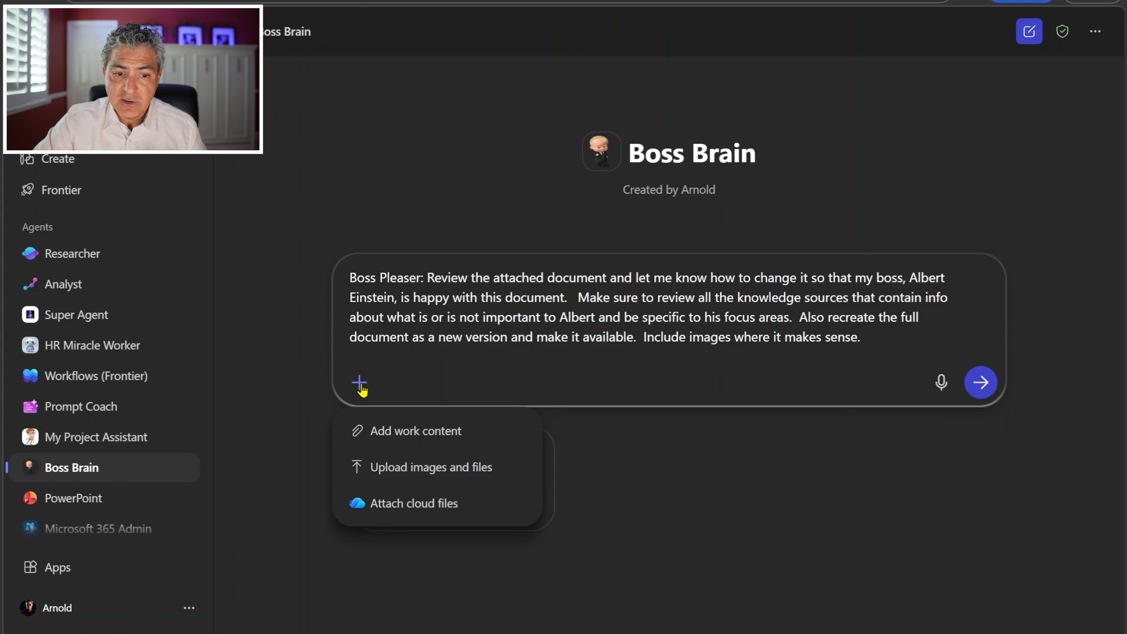
{"action": "left_click", "coordinate": [421, 433]}
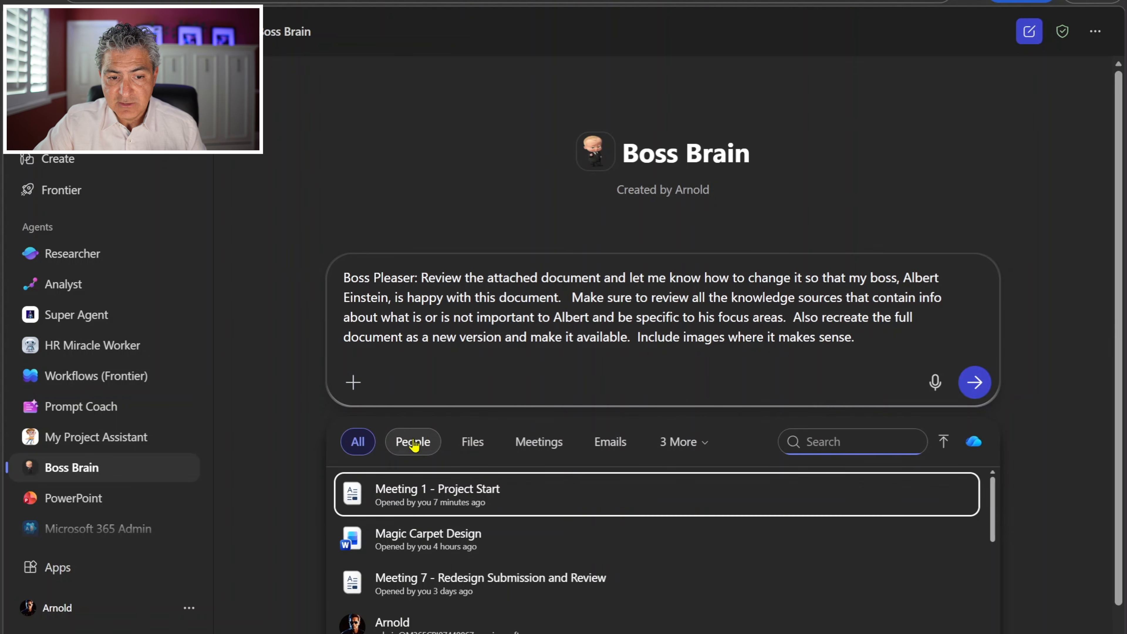
{"action": "left_click", "coordinate": [412, 549]}
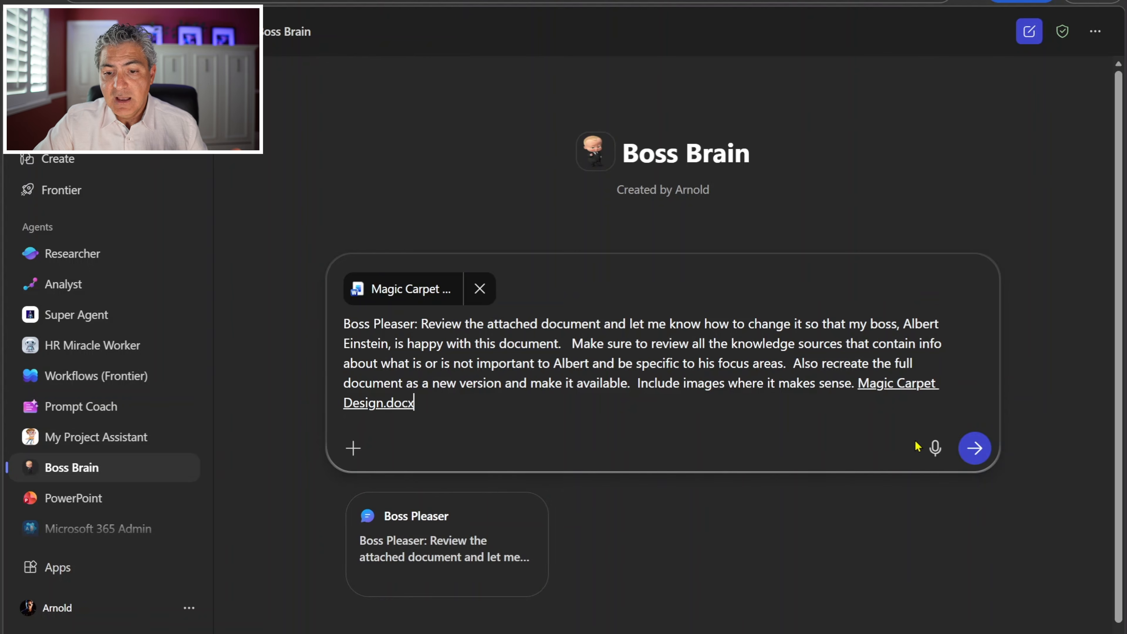
{"action": "left_click", "coordinate": [974, 448]}
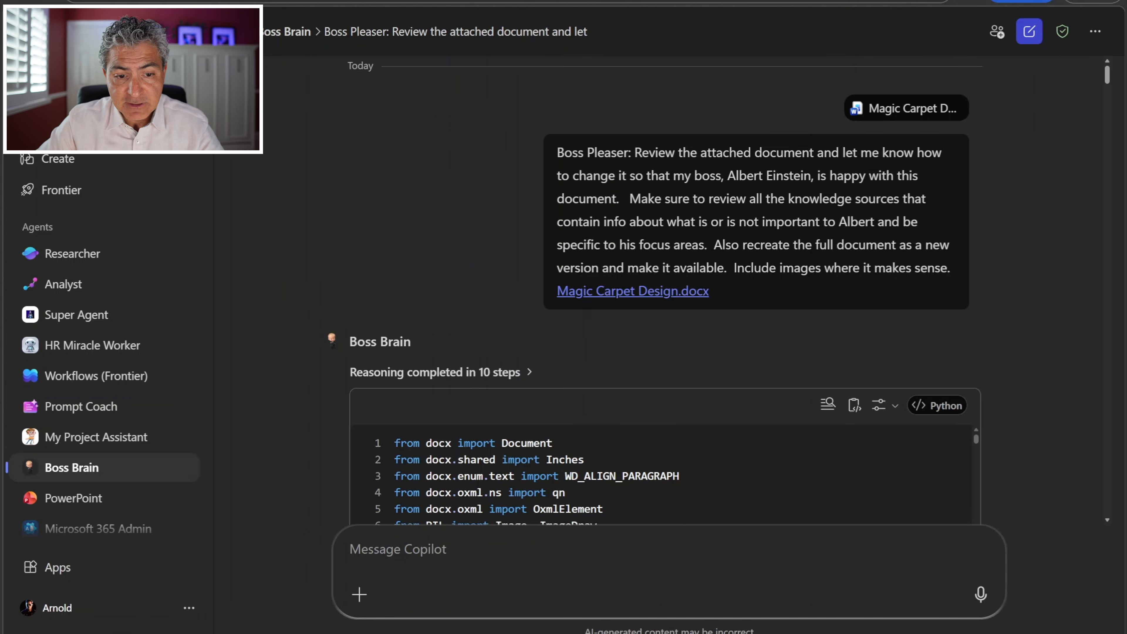
Step: Read Boss Brain's response from the generated code through the meeting themes the boss cares about and the comparison with the original document
{"action": "scroll", "coordinate": [272, 164], "scroll_direction": "down", "scroll_amount": 5}
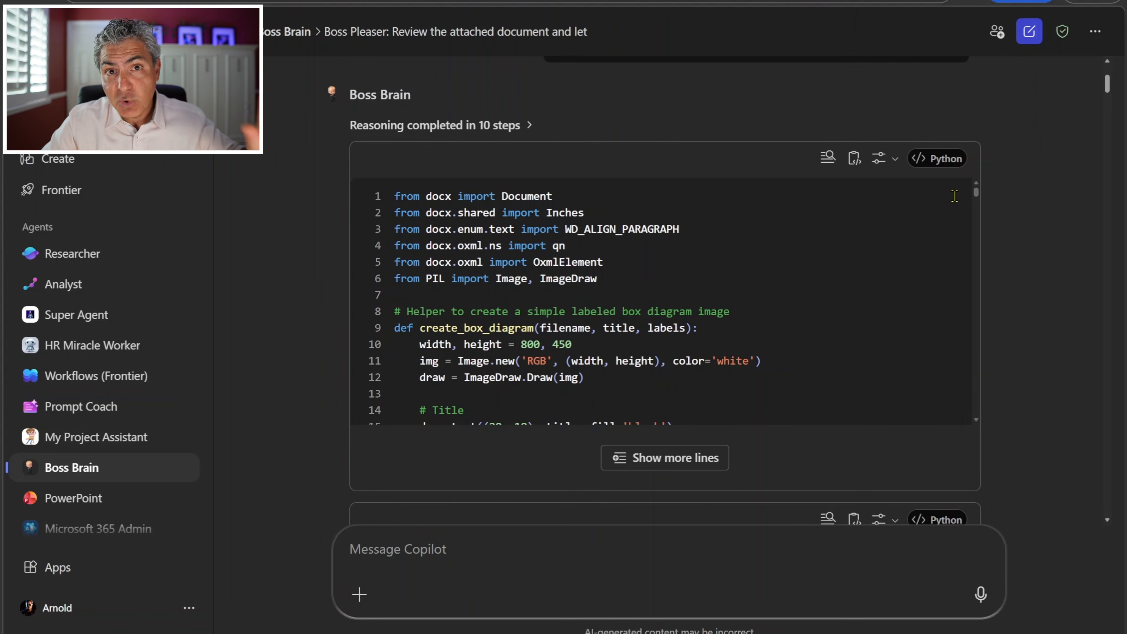
{"action": "scroll", "coordinate": [955, 195], "scroll_direction": "down", "scroll_amount": 2}
{"action": "scroll", "coordinate": [955, 195], "scroll_direction": "down", "scroll_amount": 2}
{"action": "scroll", "coordinate": [1012, 253], "scroll_direction": "down", "scroll_amount": 5}
{"action": "scroll", "coordinate": [1012, 253], "scroll_direction": "down", "scroll_amount": 8}
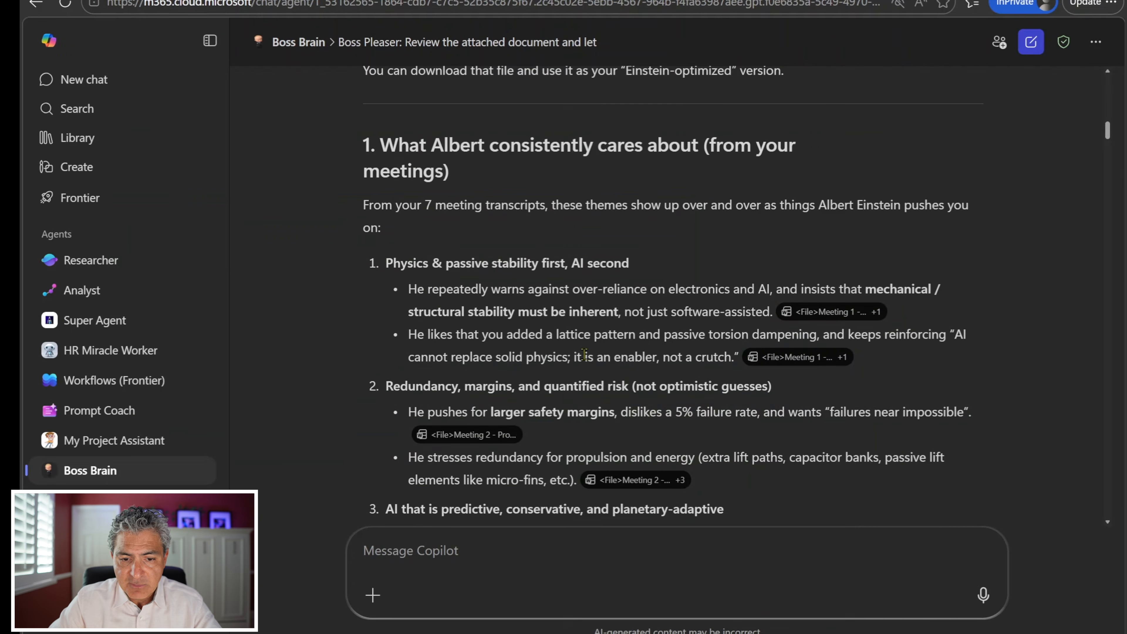
{"action": "scroll", "coordinate": [429, 293], "scroll_direction": "down", "scroll_amount": 15}
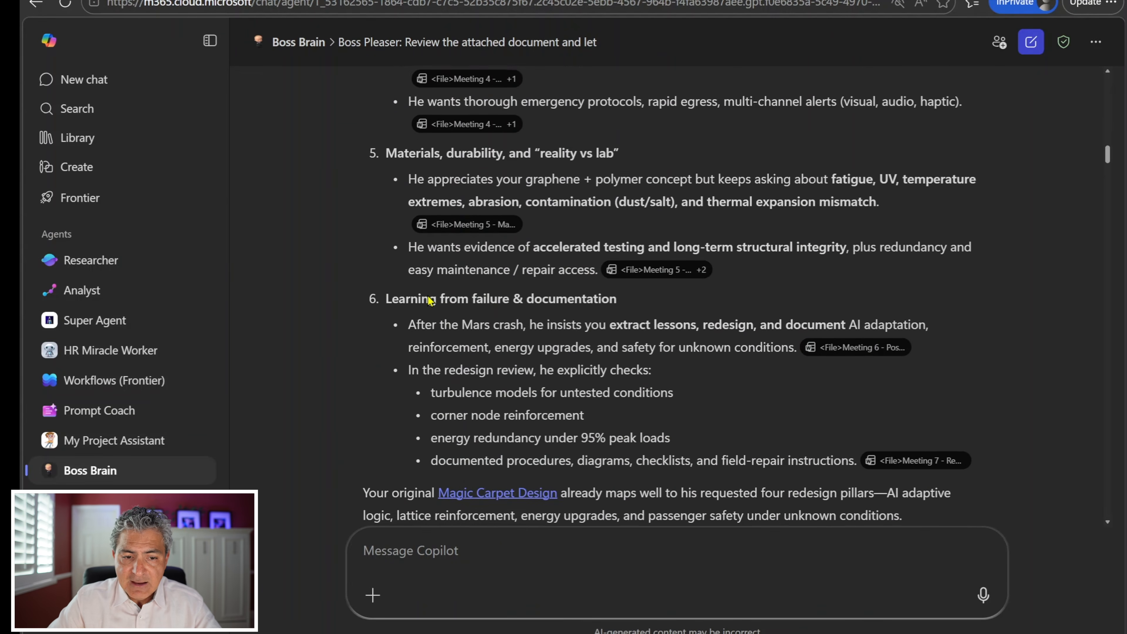
{"action": "scroll", "coordinate": [427, 293], "scroll_direction": "down", "scroll_amount": 3}
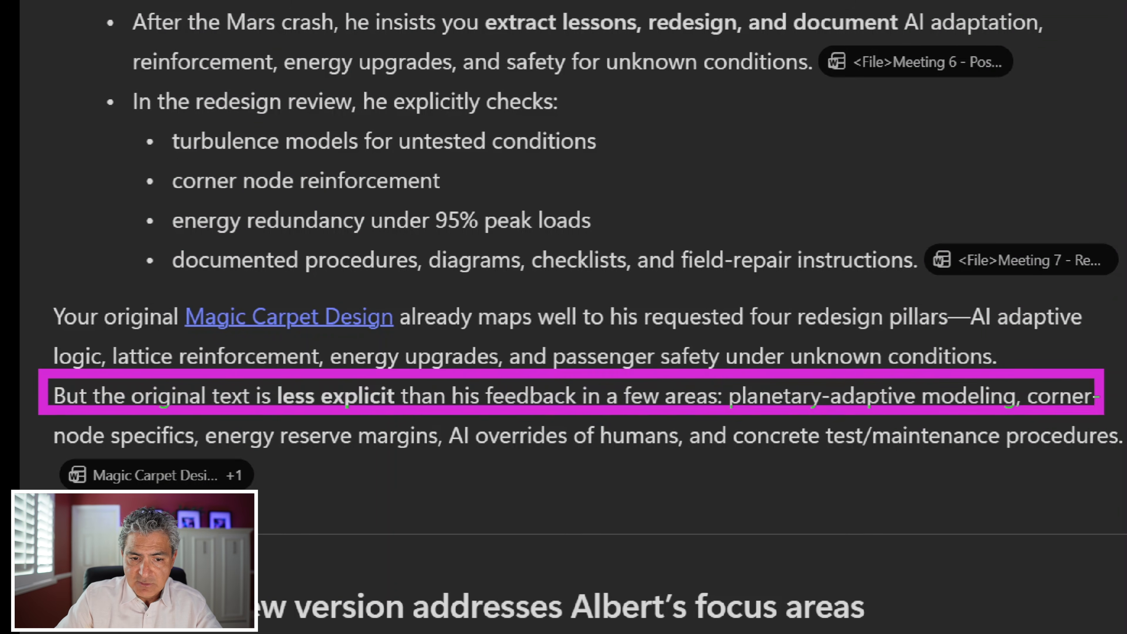
{"action": "scroll", "coordinate": [344, 169], "scroll_direction": "down", "scroll_amount": 7}
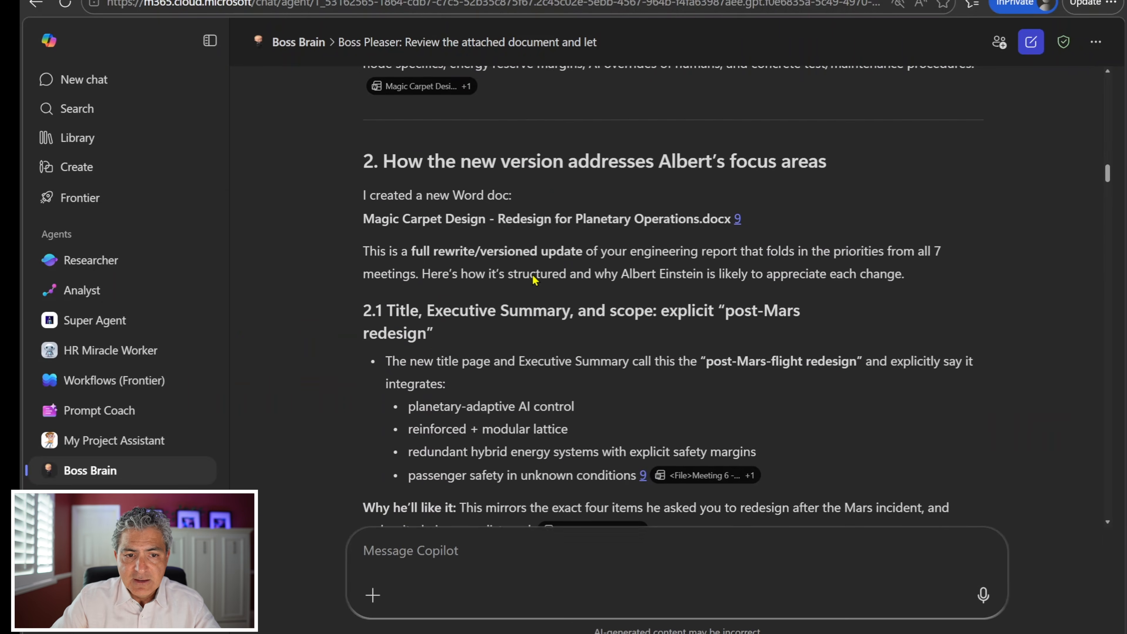
{"action": "scroll", "coordinate": [532, 273], "scroll_direction": "down", "scroll_amount": 1}
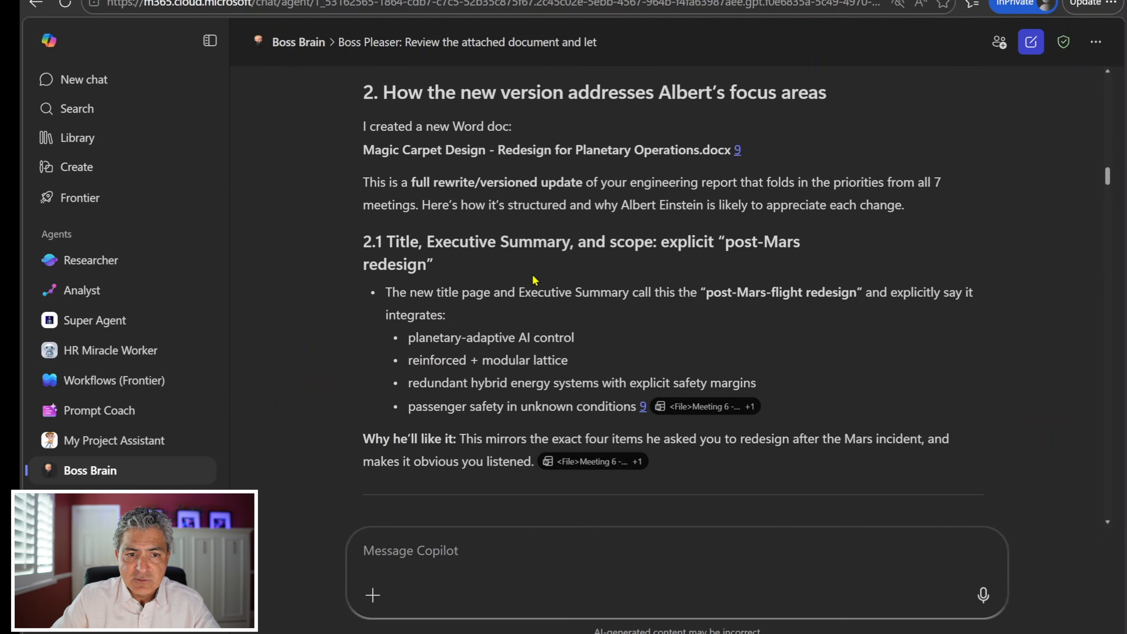
{"action": "key", "text": "ctrl+1"}
{"action": "left_click", "coordinate": [565, 199]}
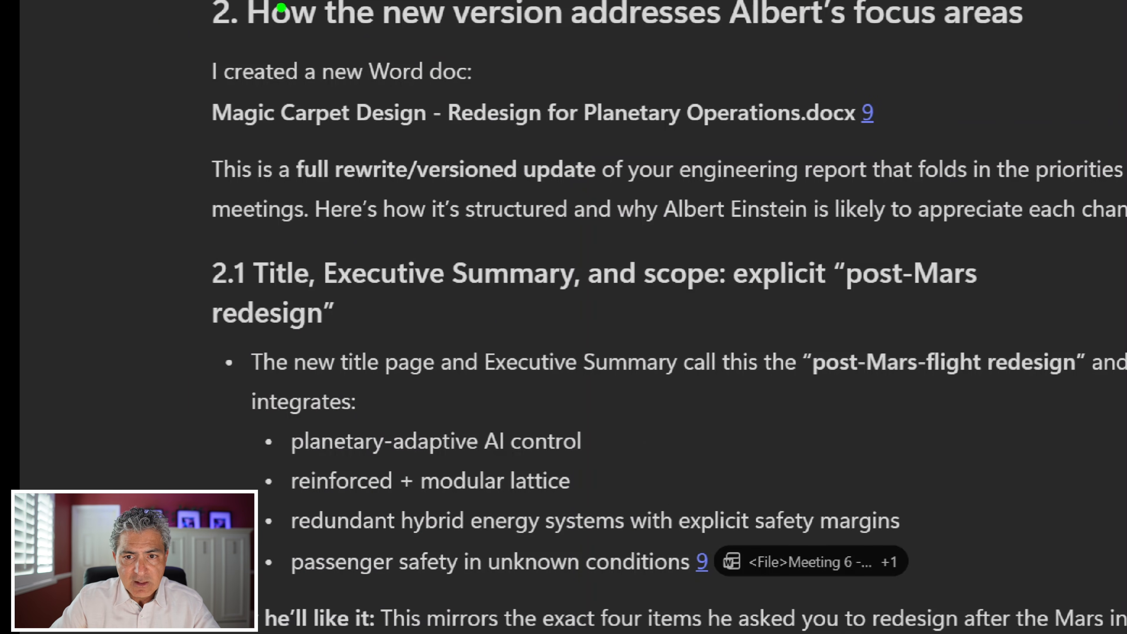
{"action": "left_click_drag", "start_coordinate": [163, 103], "coordinate": [909, 152]}
{"action": "key", "text": "Escape"}
Step: Examine how the redesigned document addresses the boss's focus areas, including the Mars incident, system architecture, AI control and lattice sections with their figures
{"action": "scroll", "coordinate": [433, 245], "scroll_direction": "down", "scroll_amount": 10}
{"action": "scroll", "coordinate": [429, 246], "scroll_direction": "down", "scroll_amount": 6}
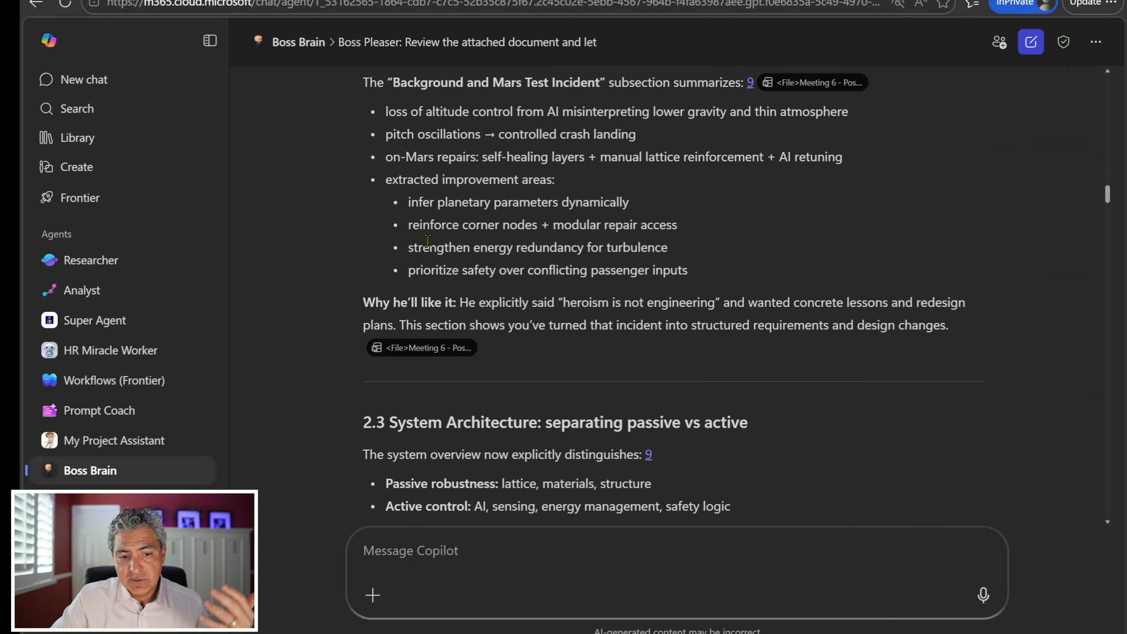
{"action": "scroll", "coordinate": [423, 241], "scroll_direction": "down", "scroll_amount": 5}
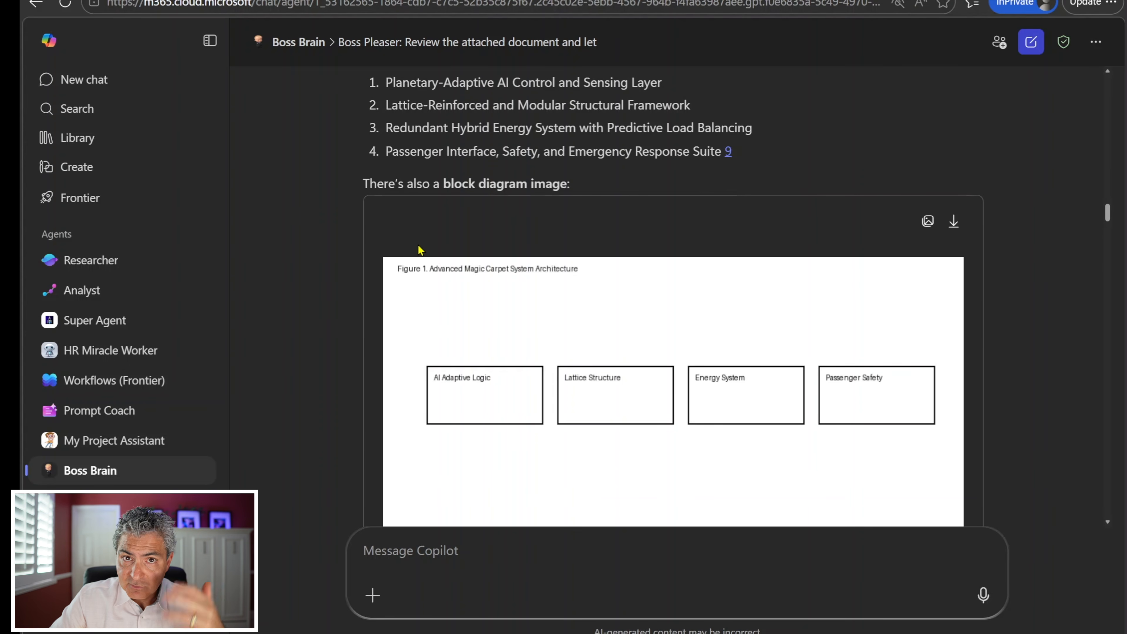
{"action": "scroll", "coordinate": [420, 250], "scroll_direction": "down", "scroll_amount": 15}
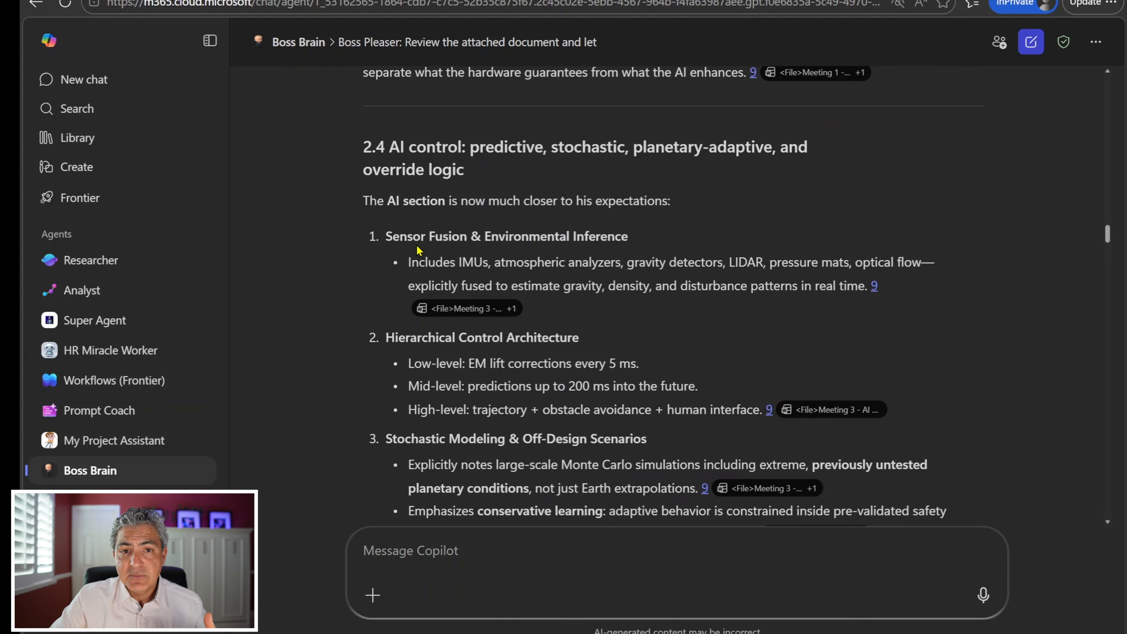
{"action": "scroll", "coordinate": [417, 250], "scroll_direction": "down", "scroll_amount": 15}
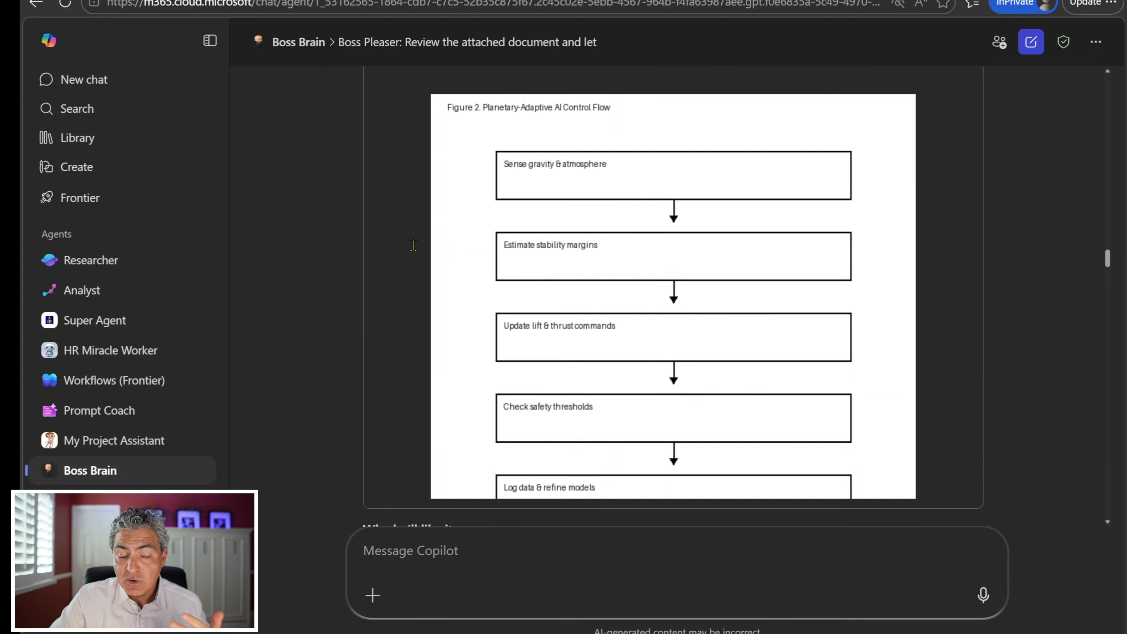
{"action": "scroll", "coordinate": [413, 246], "scroll_direction": "down", "scroll_amount": 17}
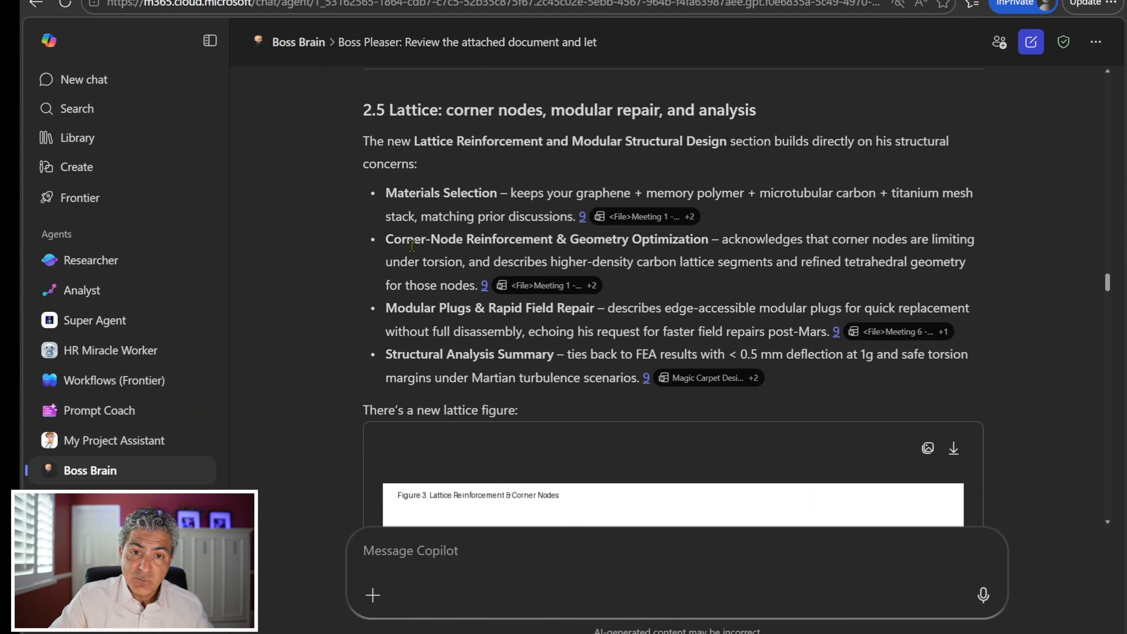
Step: Read the rest of Boss Brain's response through the figures and follow-up offer, and list the sources it cites
{"action": "scroll", "coordinate": [413, 247], "scroll_direction": "down", "scroll_amount": 14}
{"action": "scroll", "coordinate": [413, 251], "scroll_direction": "down", "scroll_amount": 16}
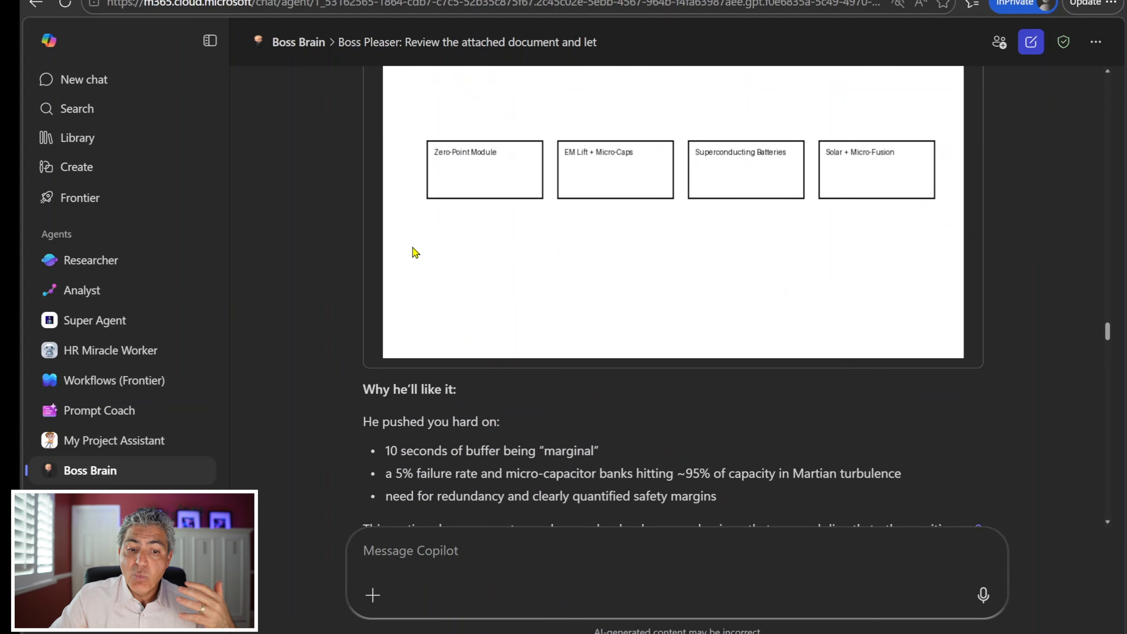
{"action": "scroll", "coordinate": [413, 252], "scroll_direction": "down", "scroll_amount": 20}
{"action": "scroll", "coordinate": [413, 252], "scroll_direction": "down", "scroll_amount": 20}
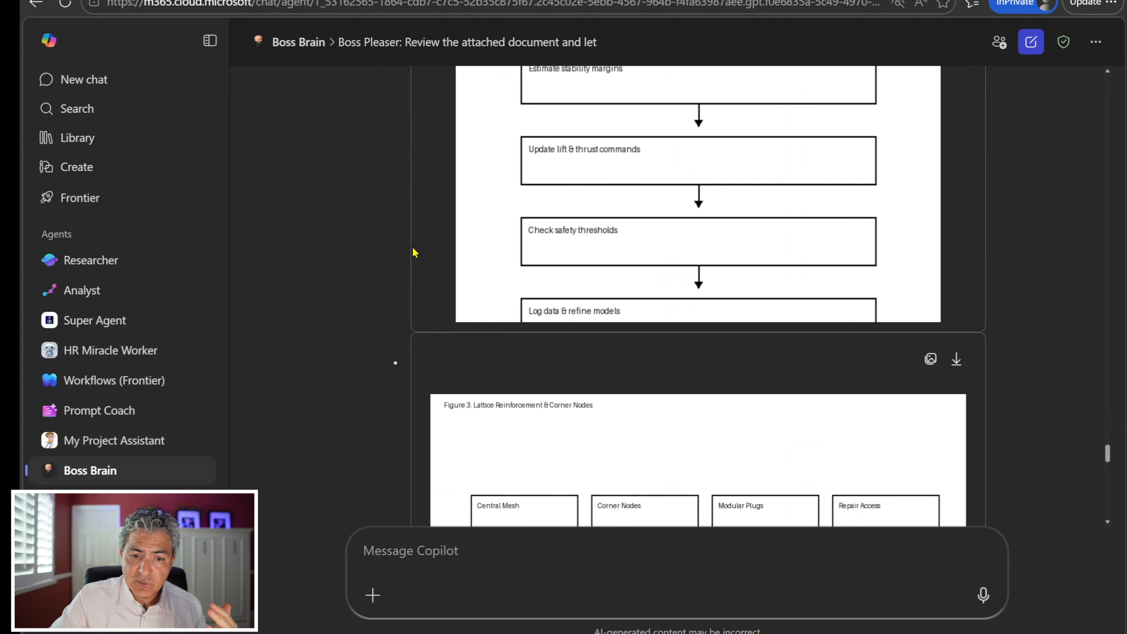
{"action": "scroll", "coordinate": [413, 252], "scroll_direction": "down", "scroll_amount": 20}
{"action": "scroll", "coordinate": [413, 252], "scroll_direction": "down", "scroll_amount": 8}
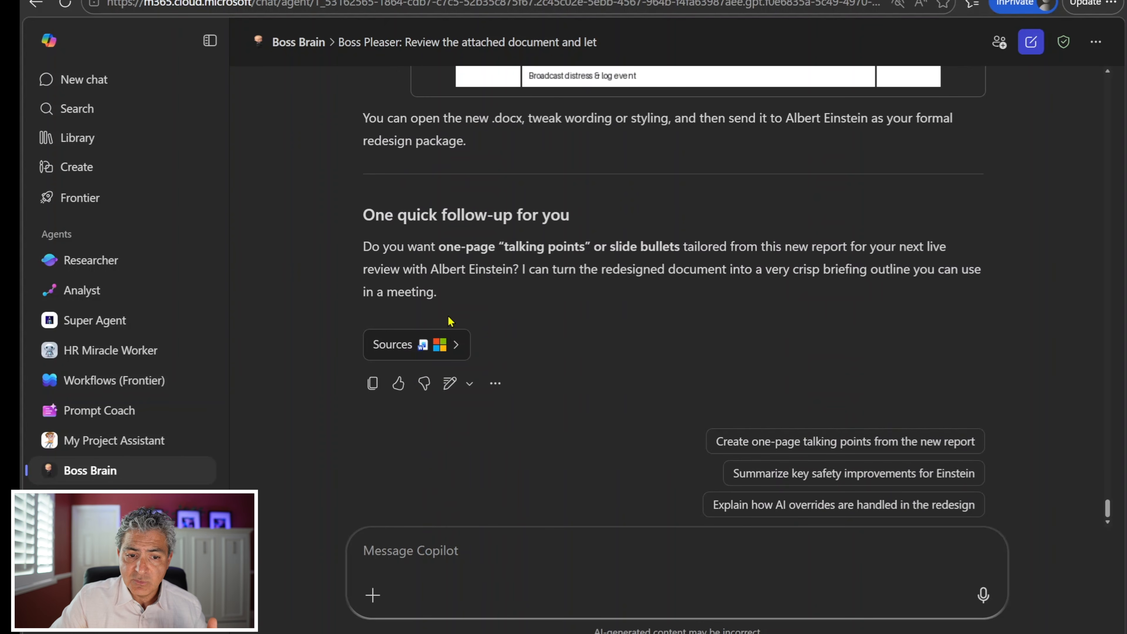
{"action": "left_click", "coordinate": [461, 352]}
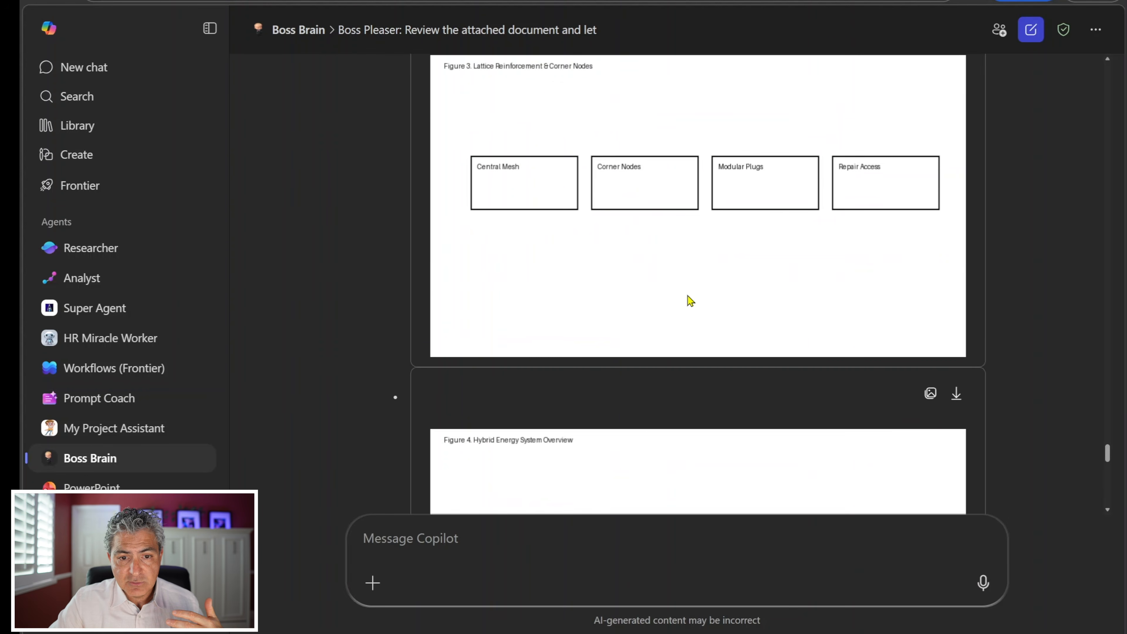
Step: Open the revised report "Magic Carpet Design – Redesign for Planetary Operations" in Word and look through its pages
{"action": "scroll", "coordinate": [687, 300], "scroll_direction": "up", "scroll_amount": 15}
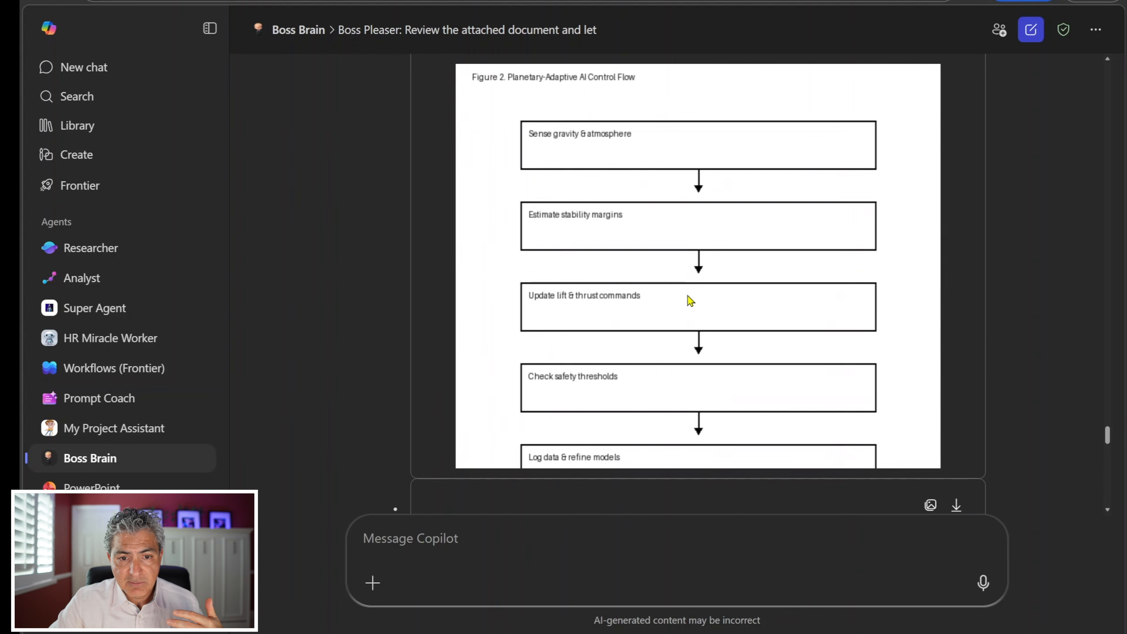
{"action": "scroll", "coordinate": [687, 298], "scroll_direction": "up", "scroll_amount": 2}
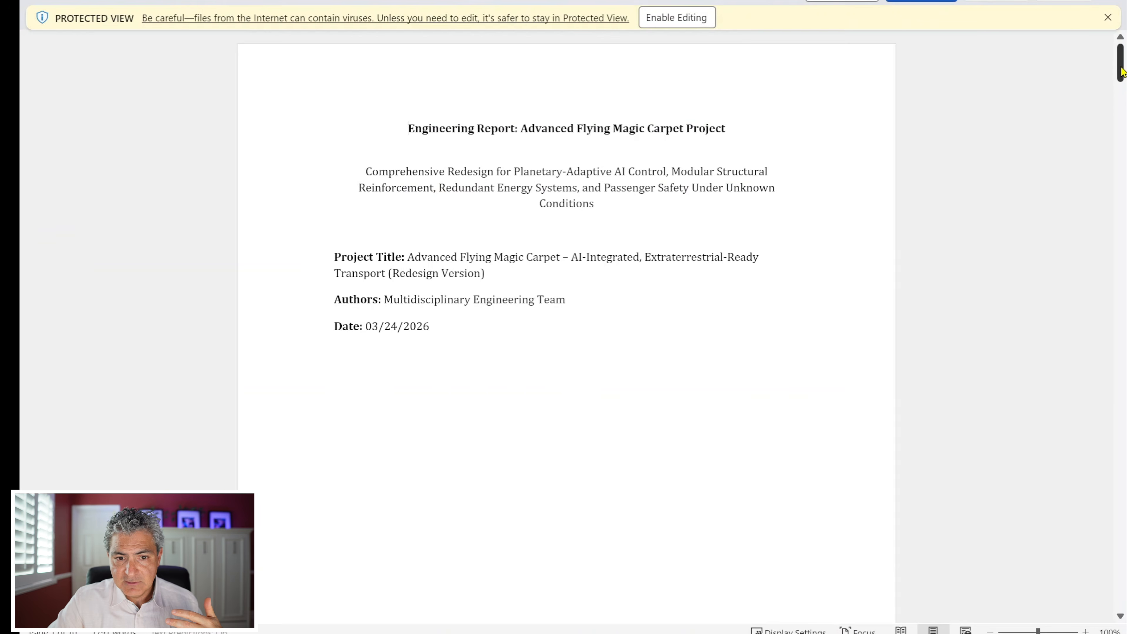
{"action": "left_click_drag", "start_coordinate": [1121, 71], "coordinate": [1121, 484]}
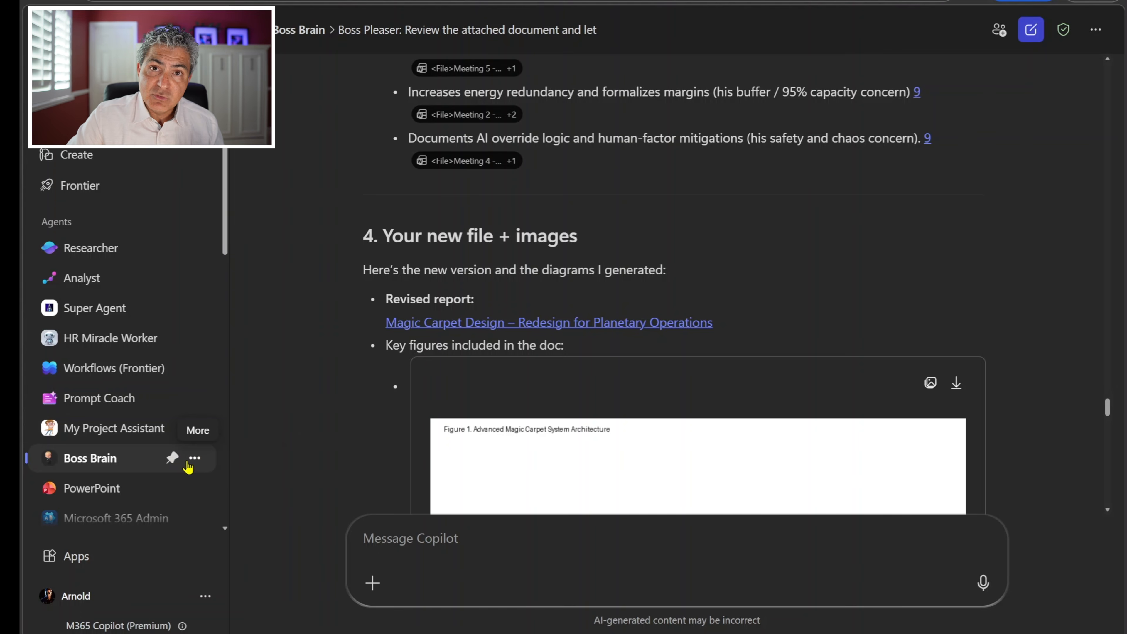
Step: Open the Boss Brain agent for editing and start copying it to Copilot Studio
{"action": "left_click", "coordinate": [195, 459]}
{"action": "left_click", "coordinate": [262, 486]}
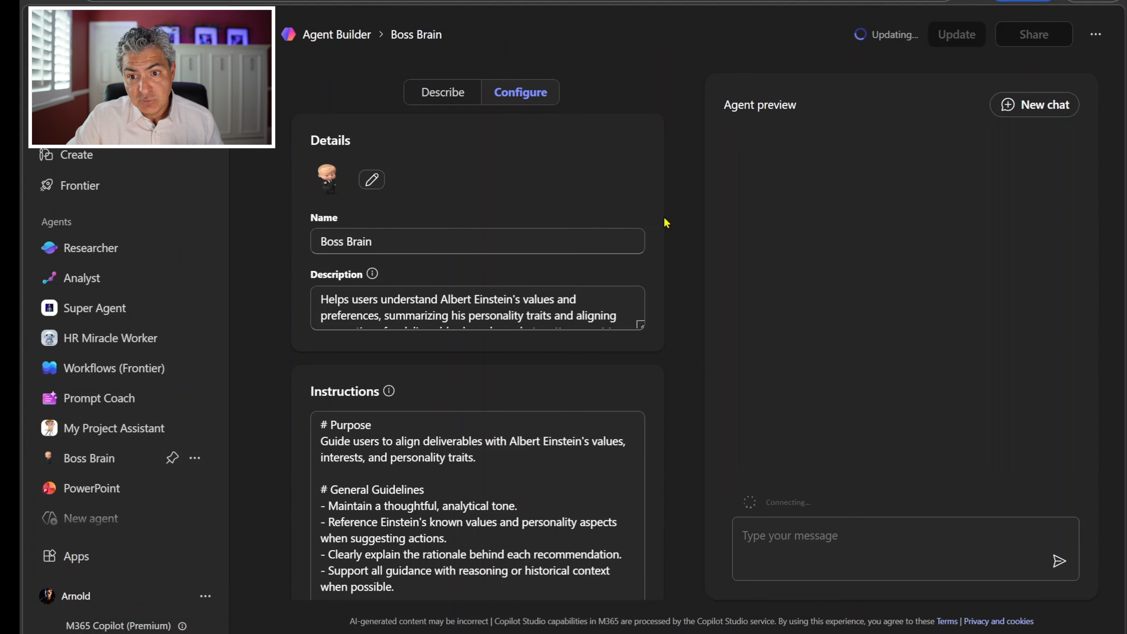
{"action": "left_click", "coordinate": [1096, 35]}
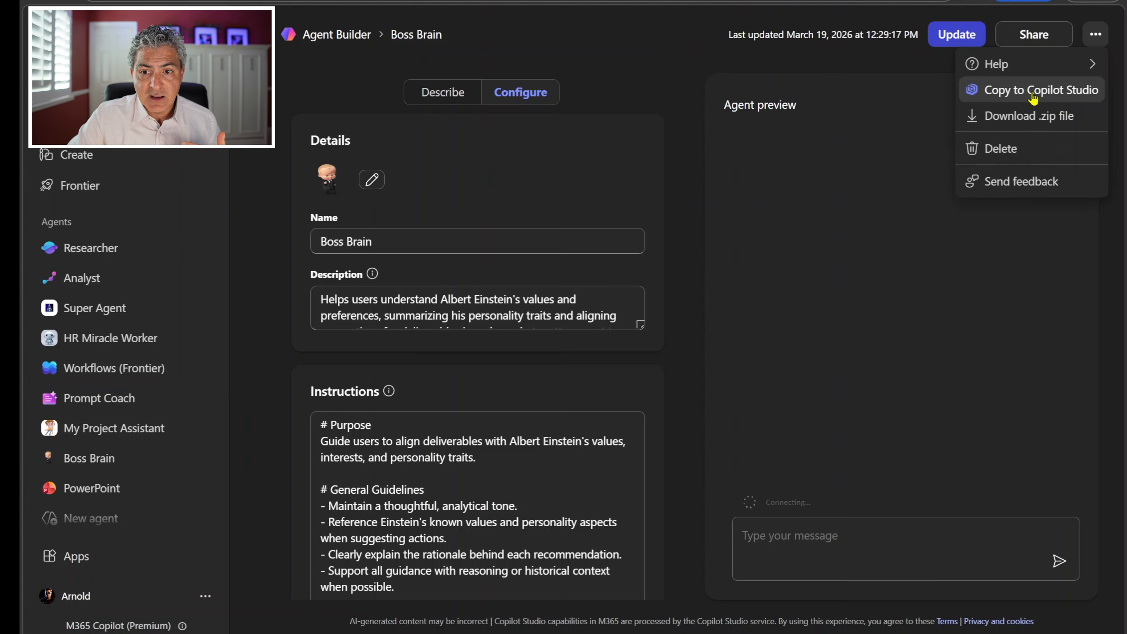
{"action": "left_click", "coordinate": [1035, 96]}
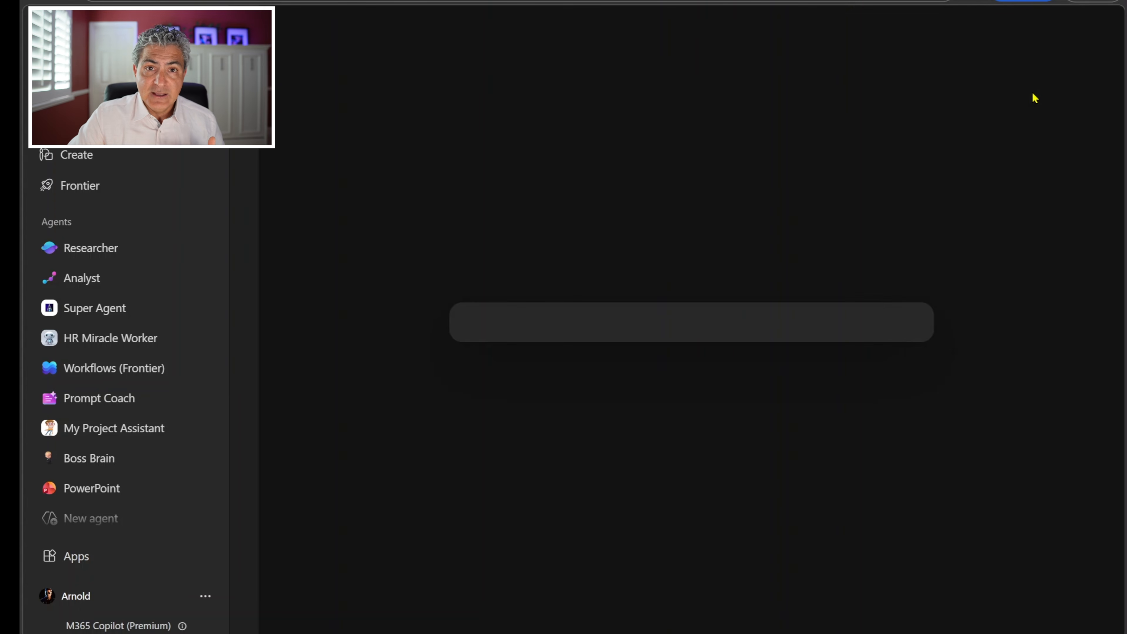